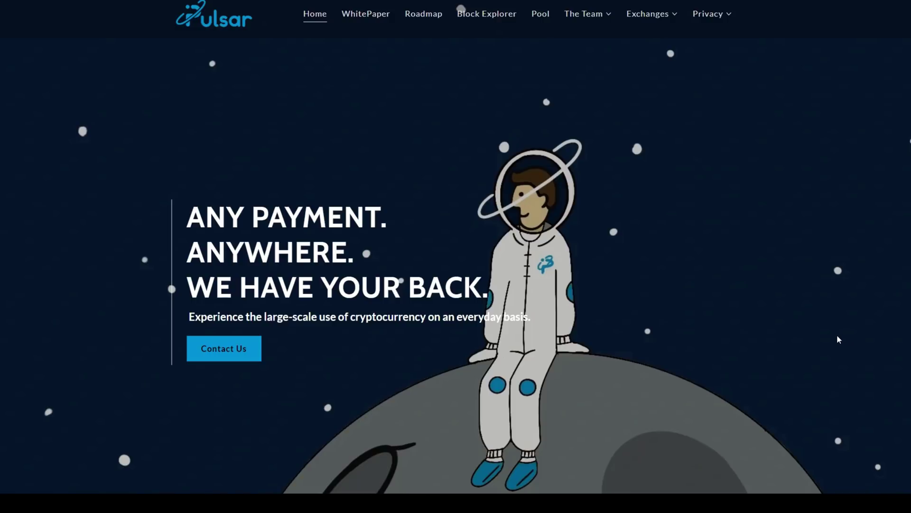
# Step: Show the Pulsar site's Exchanges dropdown, listing Exbitron, UDONEX, Beehive Wallet, Coin Paprika and MiningPoolStats
pyautogui.click(672, 17)
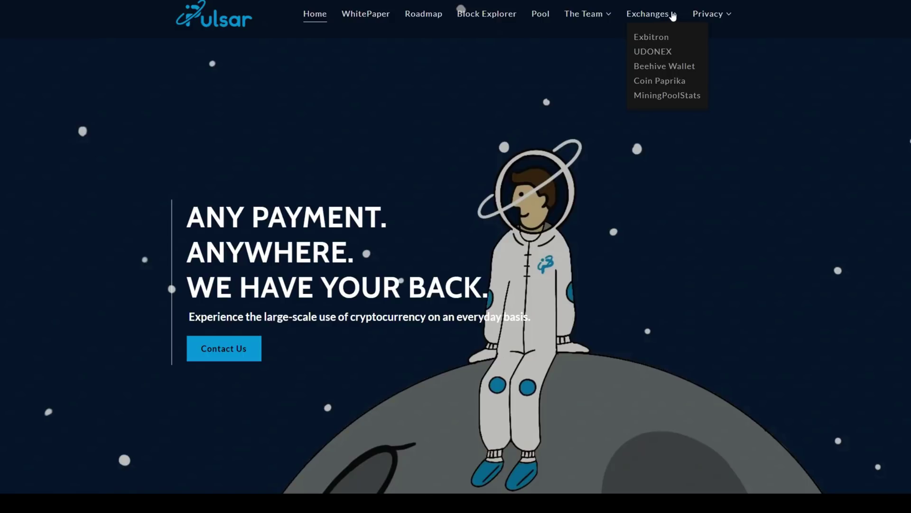
# Step: Scroll down the Pulsar home page past The Pulsar Plan and video to Downloads
pyautogui.scroll(-6, 756, 294)
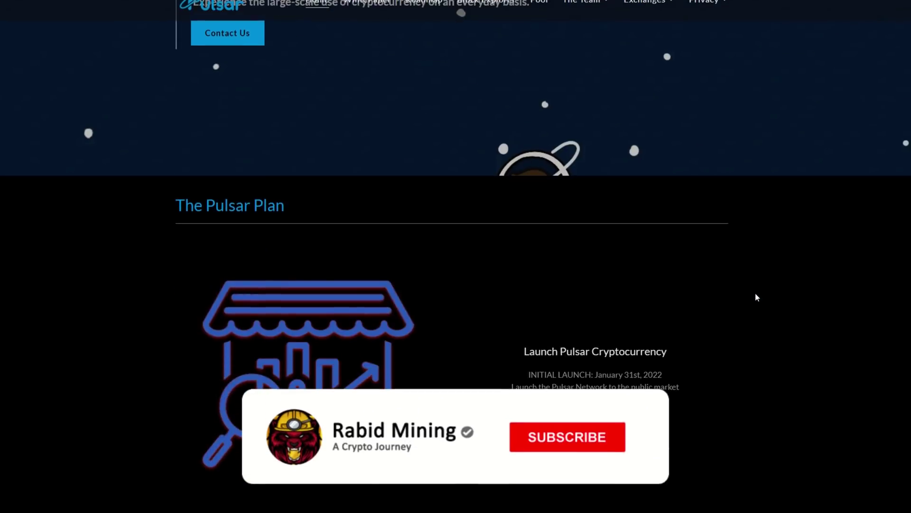
pyautogui.scroll(-15, 757, 297)
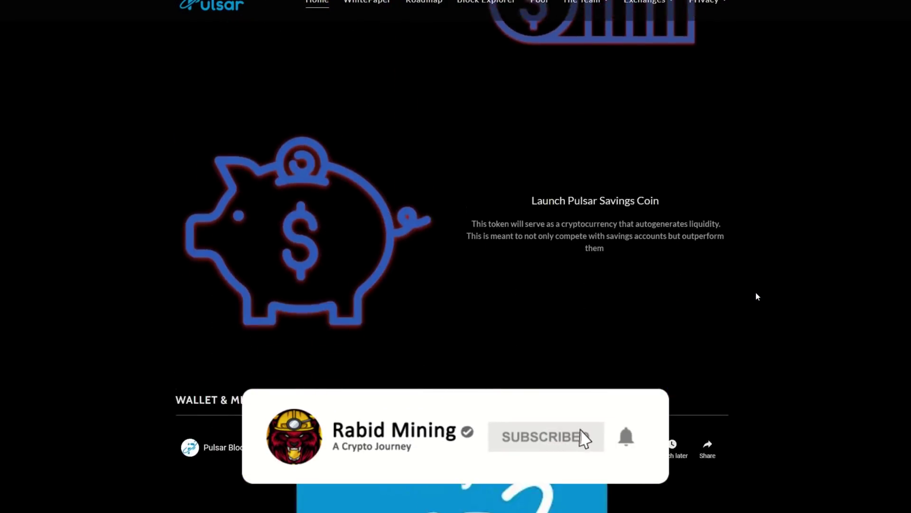
pyautogui.scroll(-10, 757, 296)
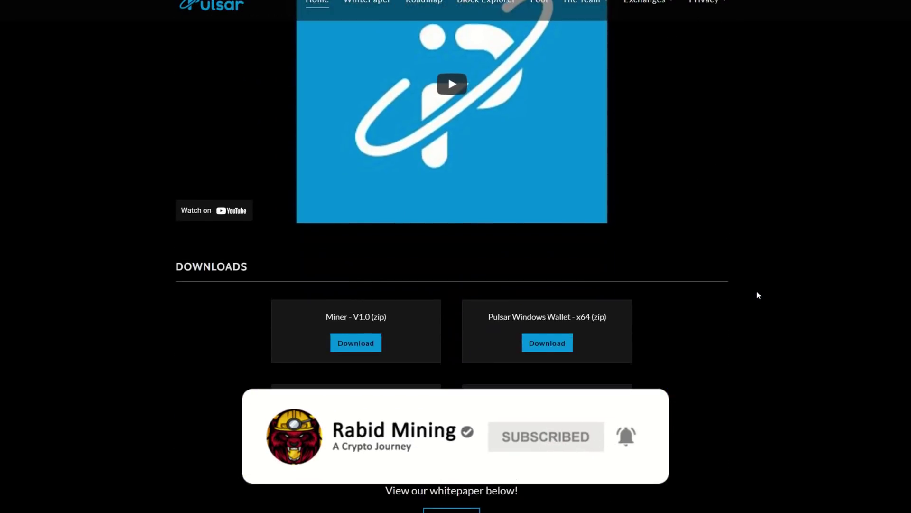
pyautogui.scroll(-4, 757, 292)
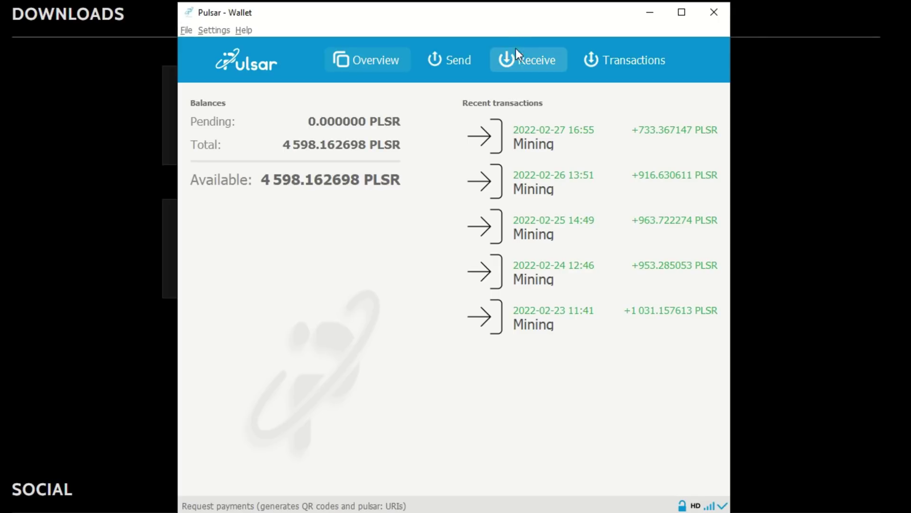
# Step: Label a receive request 'test video', then view the Mining request's address and QR code
pyautogui.click(524, 63)
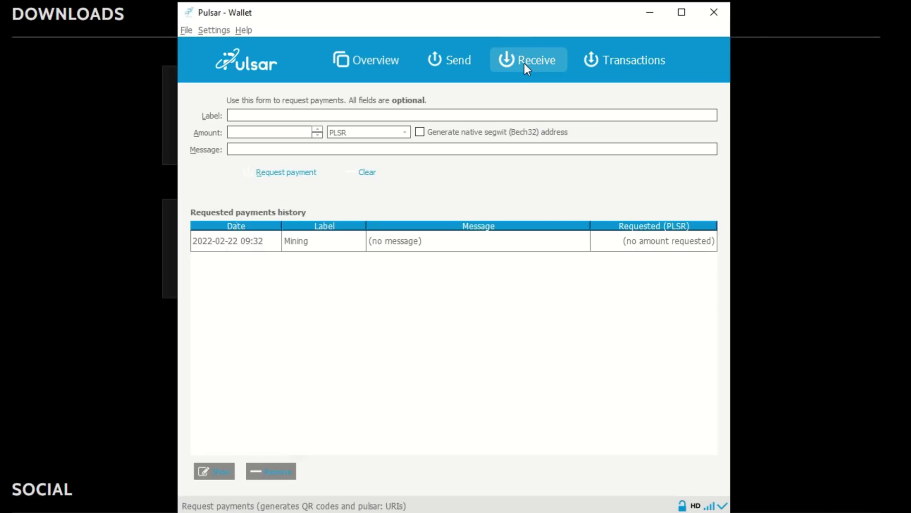
pyautogui.click(273, 118)
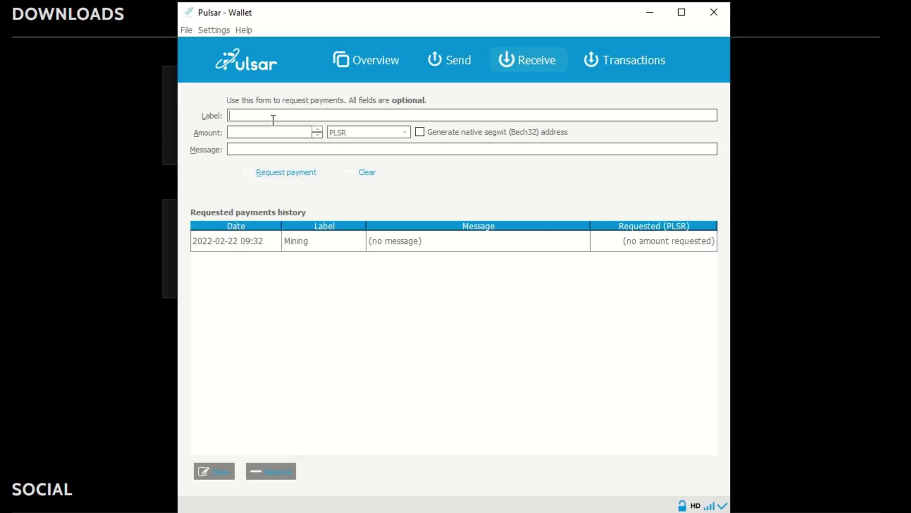
pyautogui.write('test video')
pyautogui.doubleClick(259, 241)
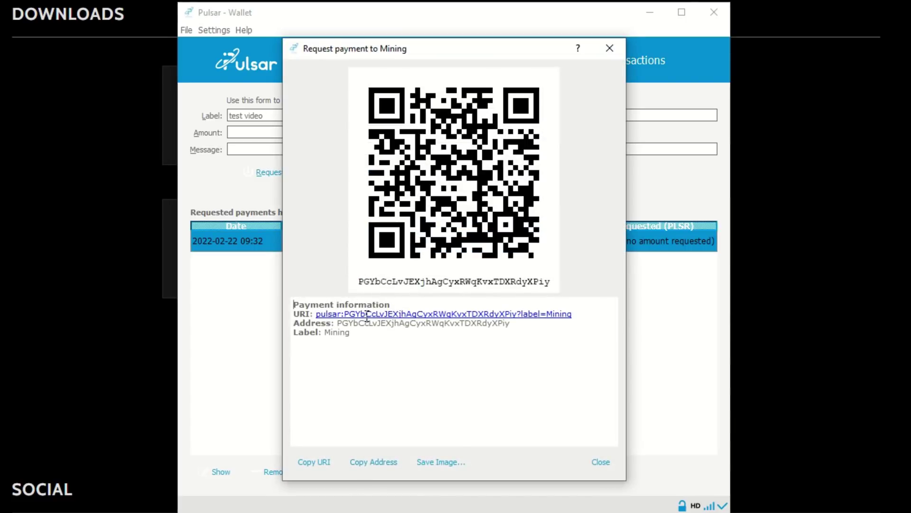
pyautogui.click(611, 49)
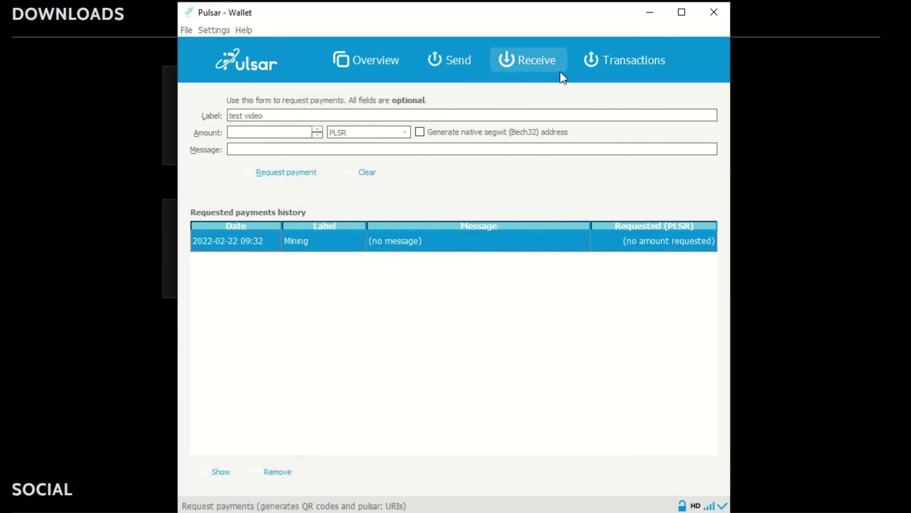
pyautogui.click(386, 57)
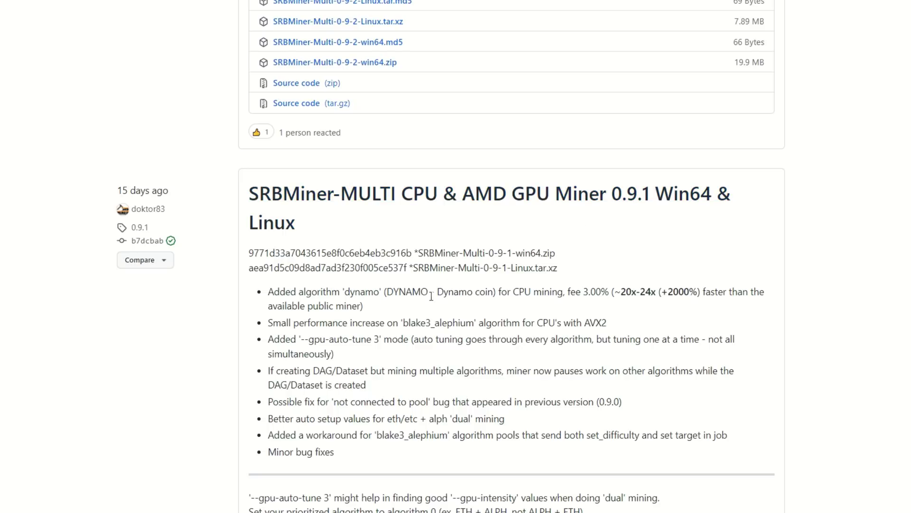
# Step: Scroll back up to the 0.9.2 Latest release on the SRBMiner-MULTI releases page
pyautogui.scroll(9, 432, 297)
pyautogui.scroll(2, 435, 305)
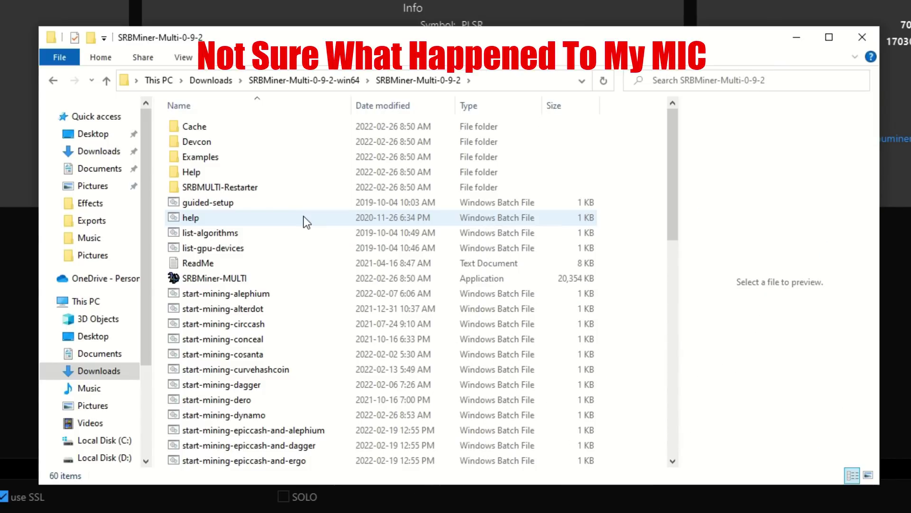
# Step: Enable 'Run this program as an administrator' in SRBMiner-MULTI's Compatibility properties and apply it
pyautogui.click(207, 278)
pyautogui.rightClick(206, 278)
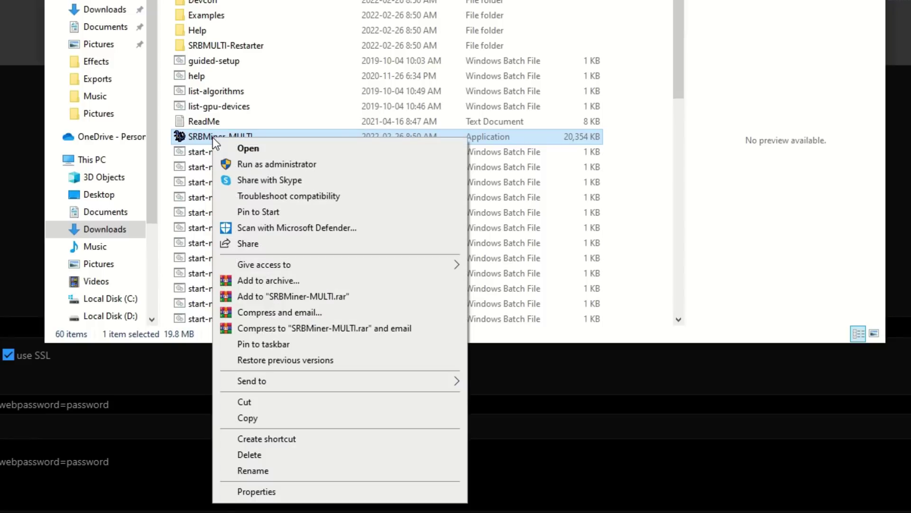
pyautogui.click(258, 489)
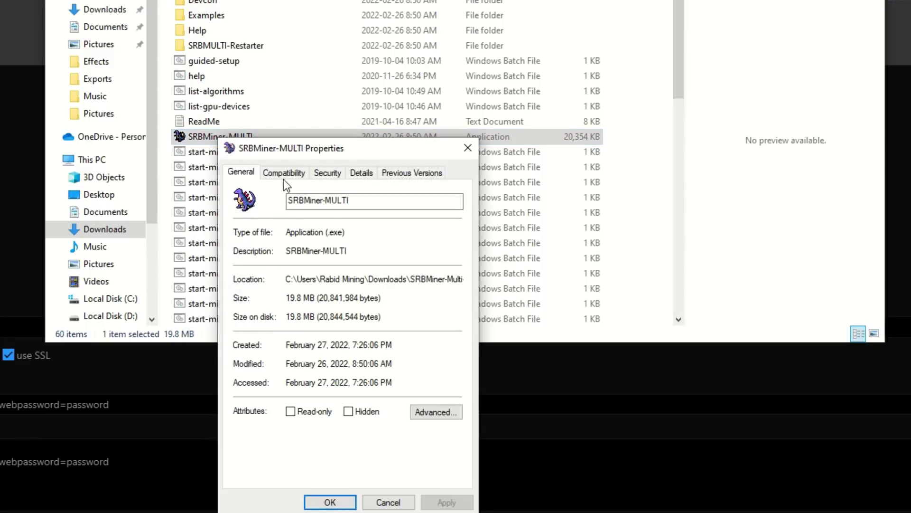
pyautogui.click(283, 173)
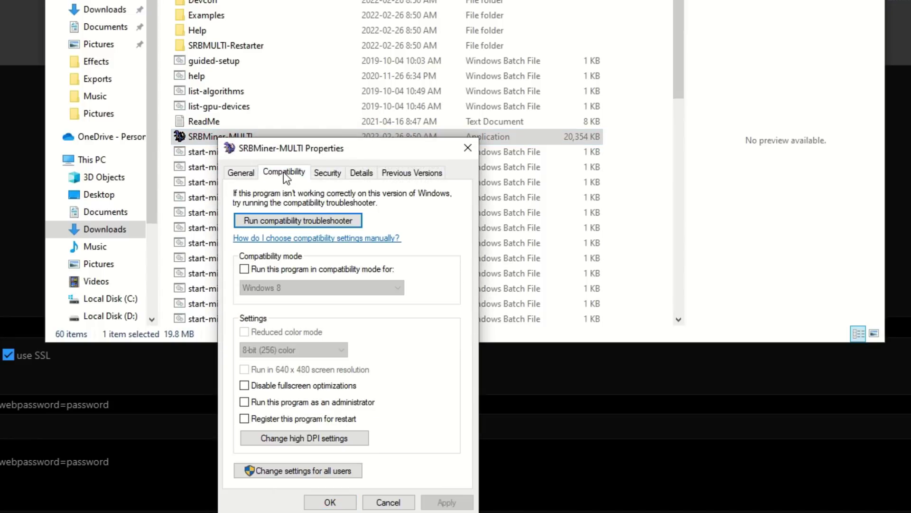
pyautogui.click(244, 402)
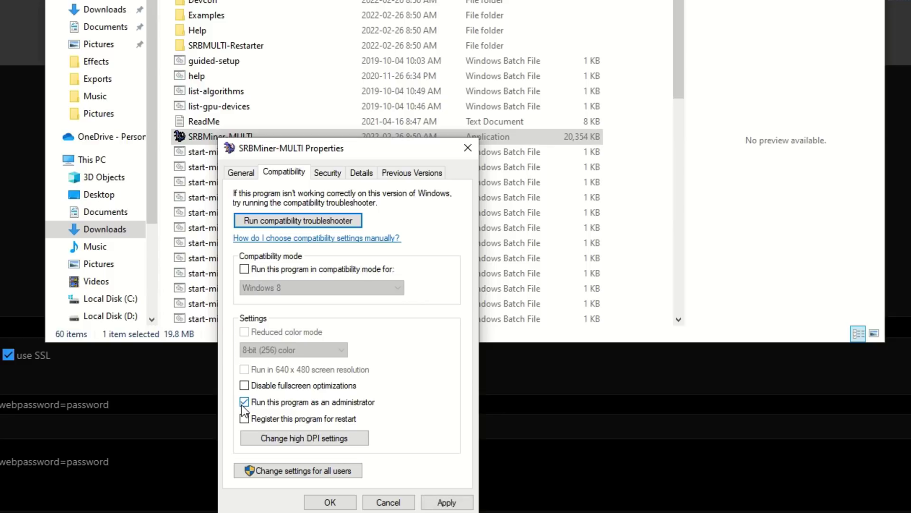
pyautogui.click(446, 502)
pyautogui.click(327, 502)
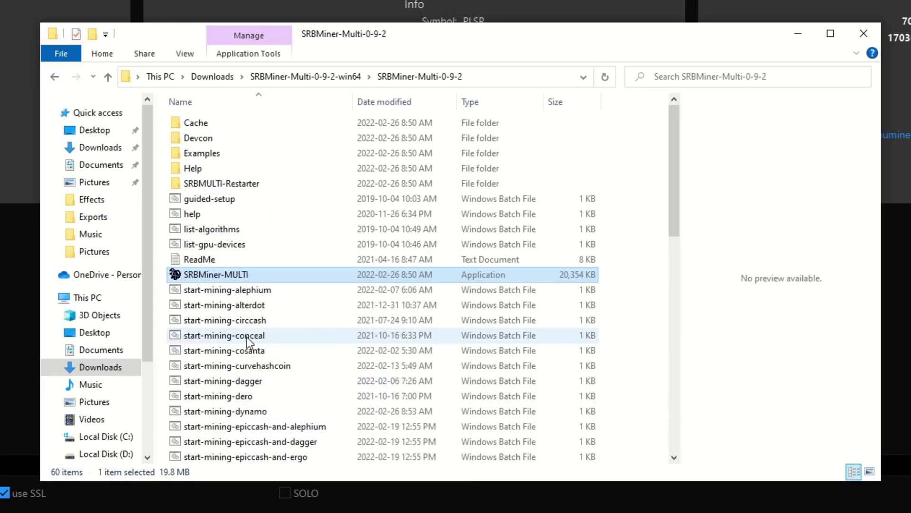
# Step: Open the start-mining-raptoreum batch file in Notepad for editing
pyautogui.scroll(-7, 283, 325)
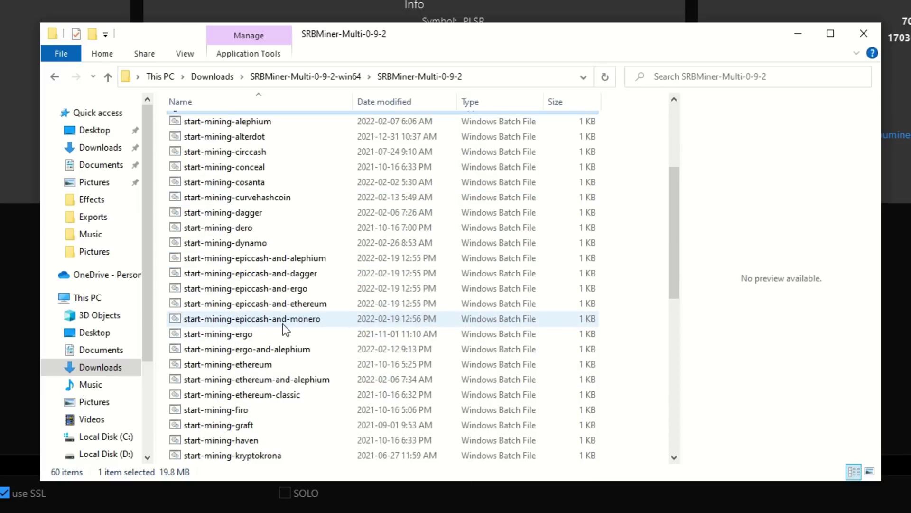
pyautogui.scroll(-1, 283, 324)
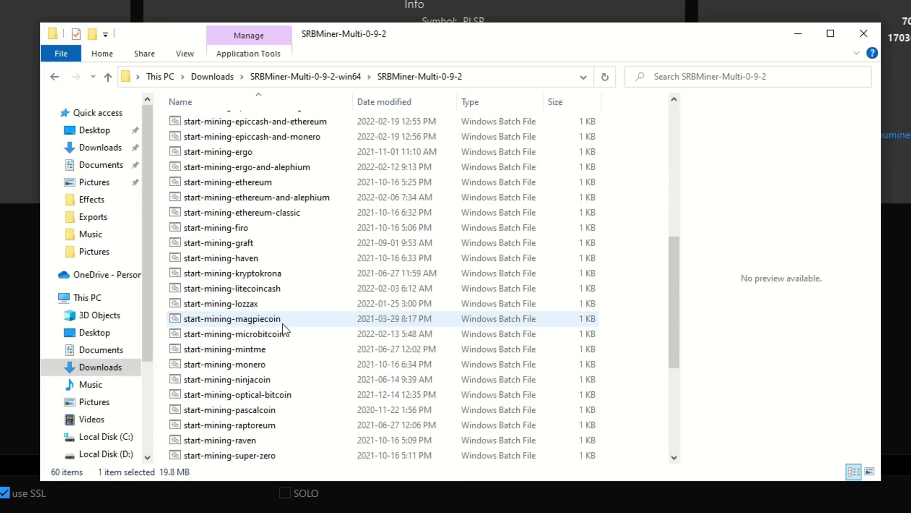
pyautogui.scroll(-2, 283, 323)
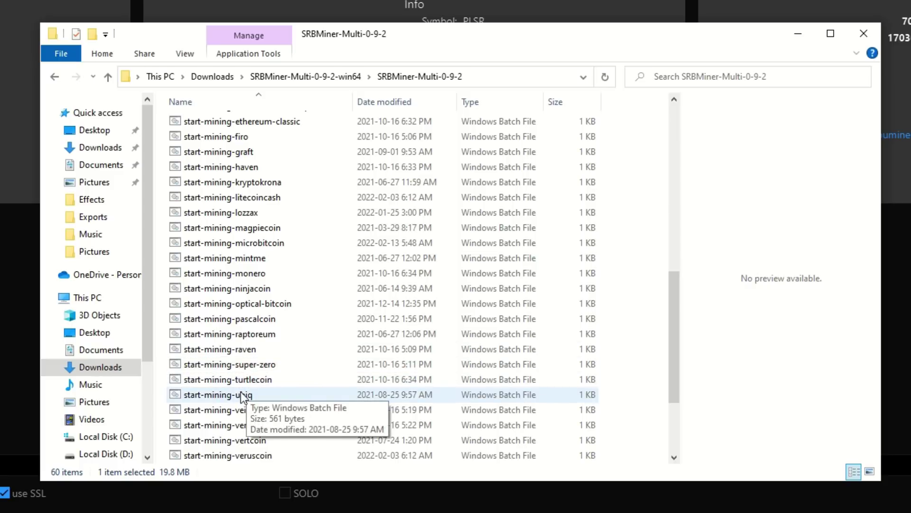
pyautogui.click(216, 336)
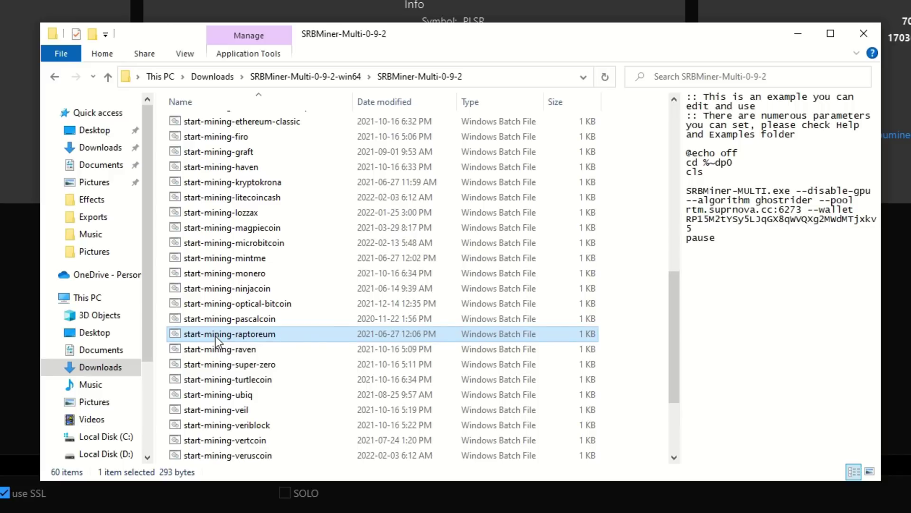
pyautogui.rightClick(215, 337)
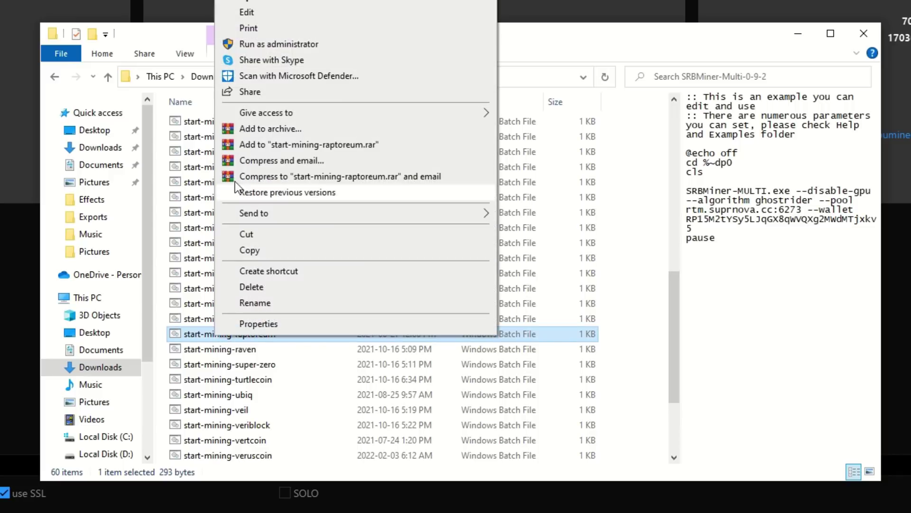
pyautogui.click(273, 13)
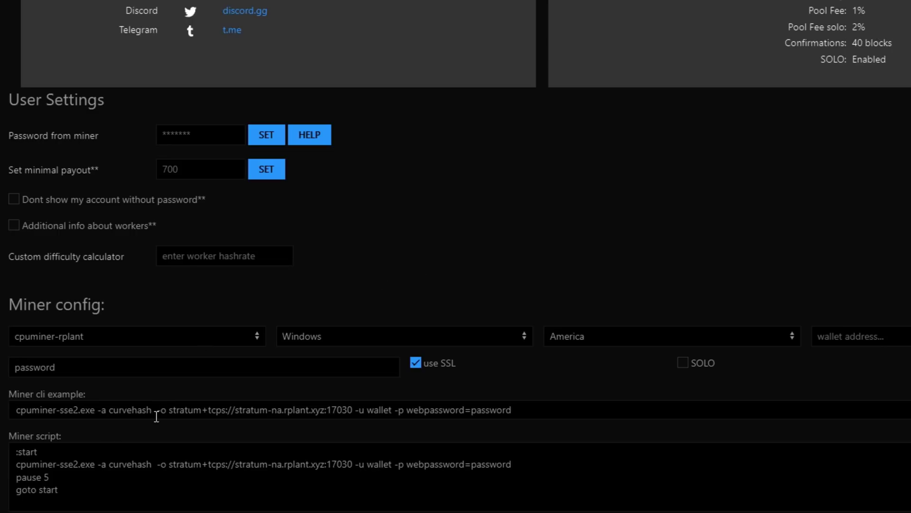
# Step: Replace the ghostrider algorithm with curvehash in the SRBMiner command line
pyautogui.moveTo(151, 411); pyautogui.dragTo(109, 413)
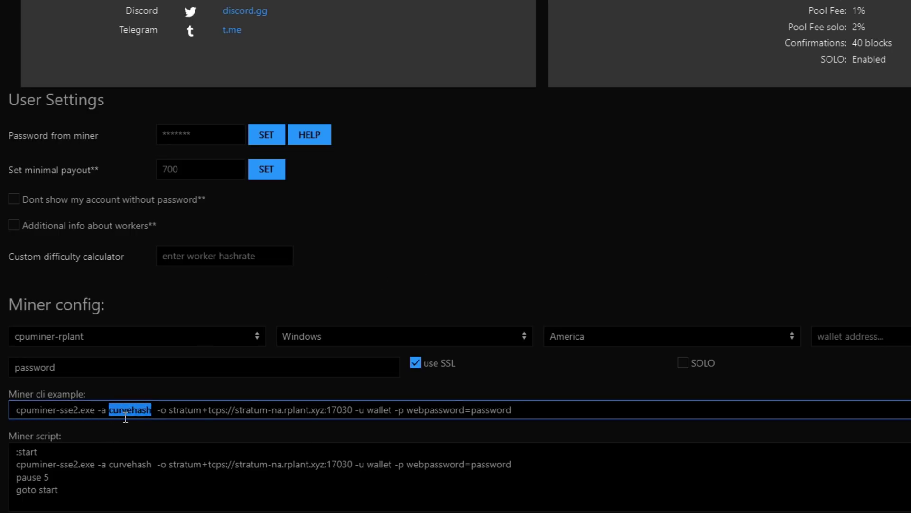
pyautogui.rightClick(119, 412)
pyautogui.click(148, 421)
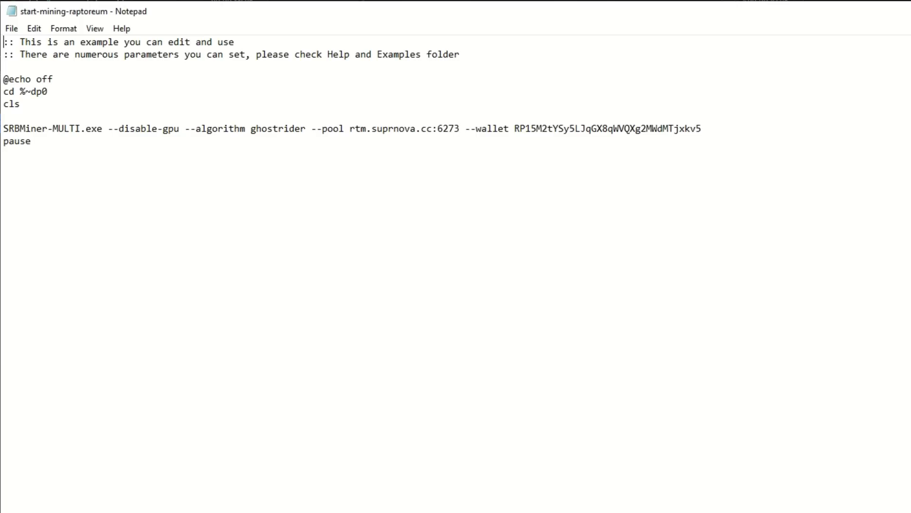
pyautogui.click(308, 132)
pyautogui.press('BackSpace')
pyautogui.press('BackSpace')
pyautogui.press('BackSpace')
pyautogui.press('BackSpace')
pyautogui.press('BackSpace')
pyautogui.press('BackSpace')
pyautogui.press('BackSpace')
pyautogui.press('BackSpace')
pyautogui.press('BackSpace')
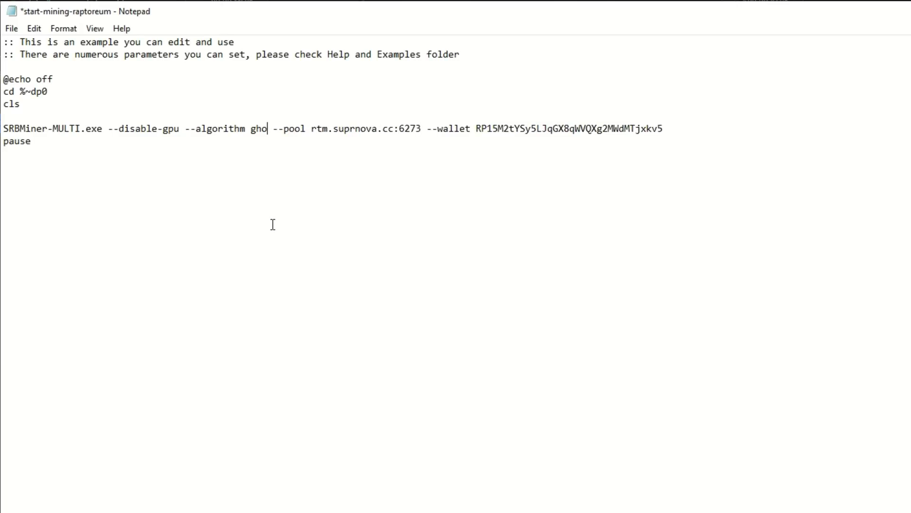
pyautogui.press('BackSpace')
pyautogui.write('curvehash')
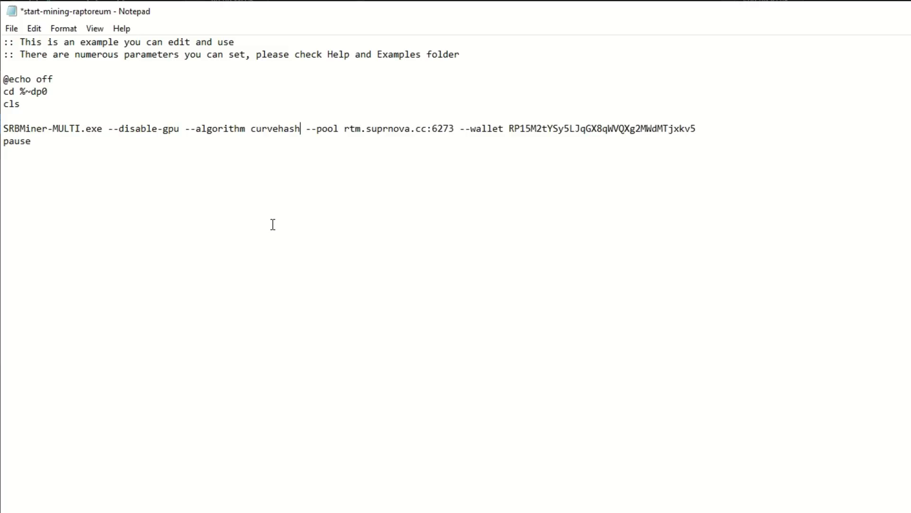
# Step: Replace the suprnova pool with stratum+tcps://stratum-na.rplant.xyz:17030 copied from the rplant page
pyautogui.click(457, 132)
pyautogui.press('BackSpace')
pyautogui.press('BackSpace')
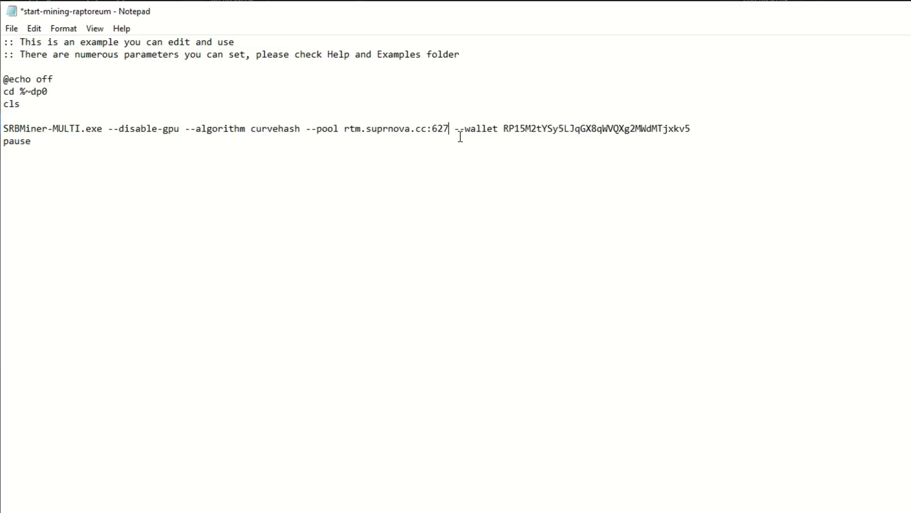
pyautogui.press('BackSpace')
pyautogui.press('BackSpace')
pyautogui.press('BackSpace')
pyautogui.press('BackSpace')
pyautogui.press('BackSpace')
pyautogui.press('BackSpace')
pyautogui.press('BackSpace')
pyautogui.press('BackSpace')
pyautogui.press('BackSpace')
pyautogui.press('BackSpace')
pyautogui.press('BackSpace')
pyautogui.press('BackSpace')
pyautogui.press('BackSpace')
pyautogui.press('BackSpace')
pyautogui.press('BackSpace')
pyautogui.press('BackSpace')
pyautogui.press('BackSpace')
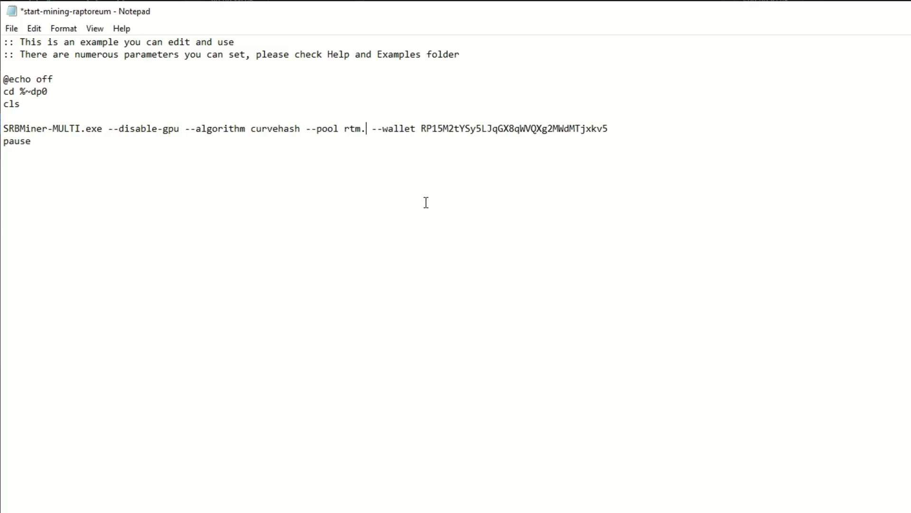
pyautogui.press('BackSpace')
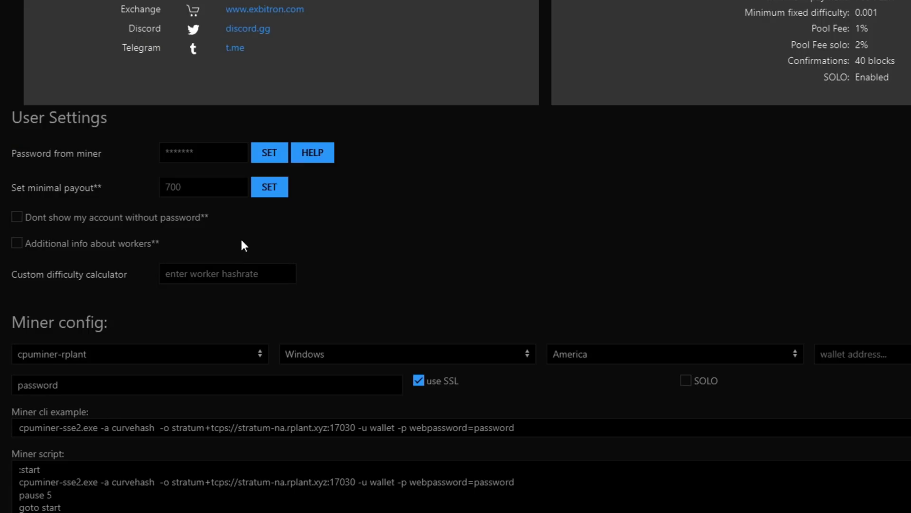
pyautogui.moveTo(356, 437)
pyautogui.mouseDown()
pyautogui.moveTo(183, 441)
pyautogui.moveTo(359, 435)
pyautogui.mouseUp()
pyautogui.rightClick(341, 436)
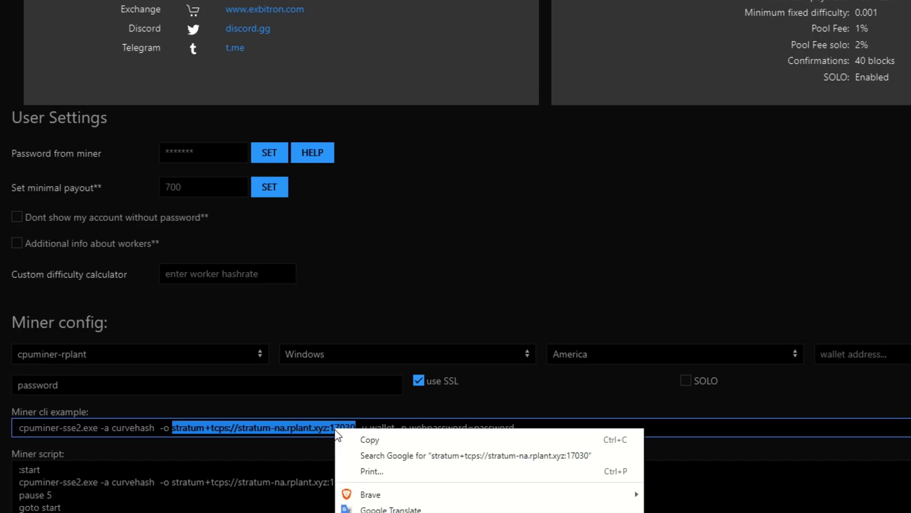
pyautogui.click(368, 439)
pyautogui.hotkey('alt', 'Tab')
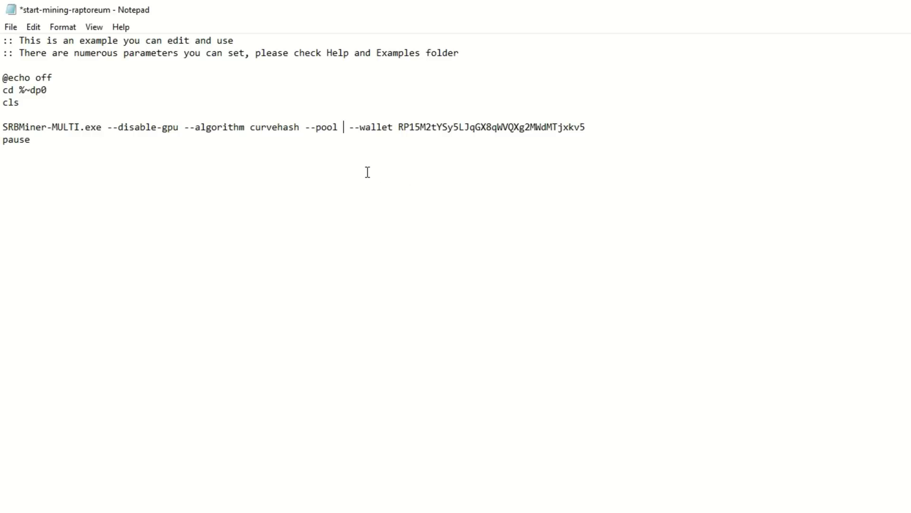
pyautogui.hotkey('ctrl', 'v')
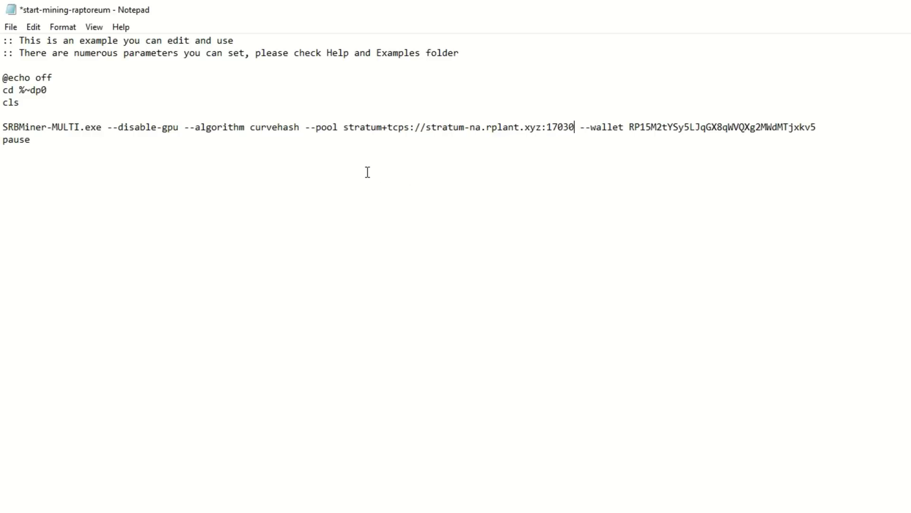
# Step: Delete the old wallet address from the command line
pyautogui.click(823, 133)
pyautogui.press('BackSpace')
pyautogui.press('BackSpace')
pyautogui.press('BackSpace')
pyautogui.press('BackSpace')
pyautogui.press('BackSpace')
pyautogui.press('BackSpace')
pyautogui.press('BackSpace')
pyautogui.press('BackSpace')
pyautogui.press('BackSpace')
pyautogui.press('BackSpace')
pyautogui.press('BackSpace')
pyautogui.press('BackSpace')
pyautogui.press('BackSpace')
pyautogui.press('BackSpace')
pyautogui.press('BackSpace')
pyautogui.press('BackSpace')
pyautogui.press('BackSpace')
pyautogui.press('BackSpace')
pyautogui.press('BackSpace')
pyautogui.press('BackSpace')
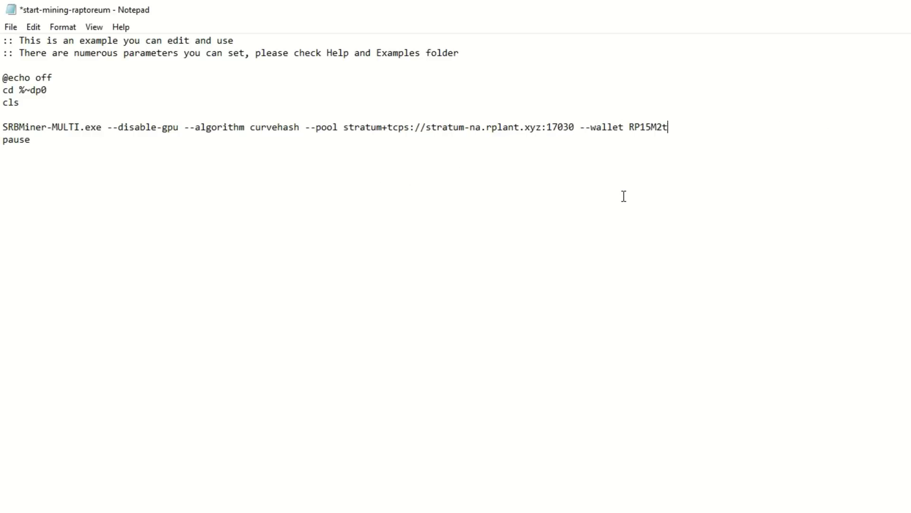
pyautogui.press('BackSpace')
pyautogui.press('BackSpace')
pyautogui.press('BackSpace')
pyautogui.press('BackSpace')
pyautogui.press('BackSpace')
pyautogui.press('BackSpace')
pyautogui.press('BackSpace')
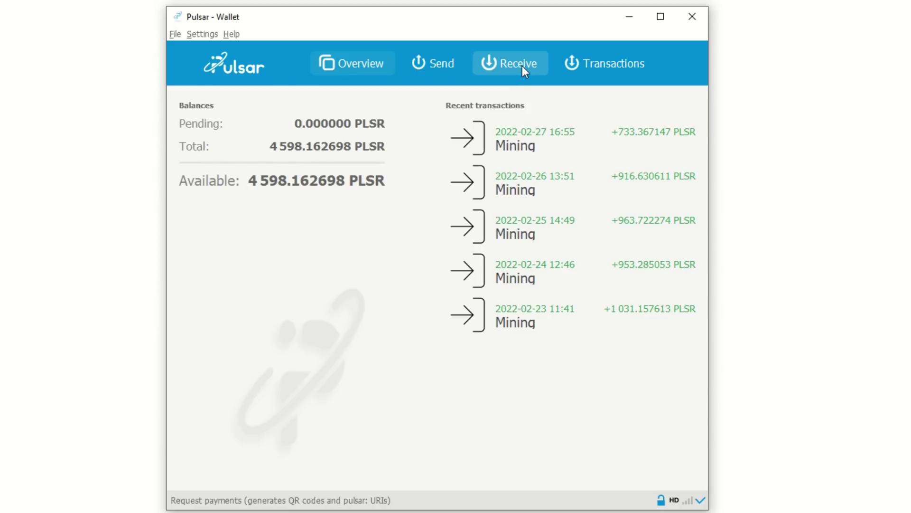
# Step: Copy Pulsar Wallet's Mining receiving address and paste it after --wallet in the script
pyautogui.click(518, 65)
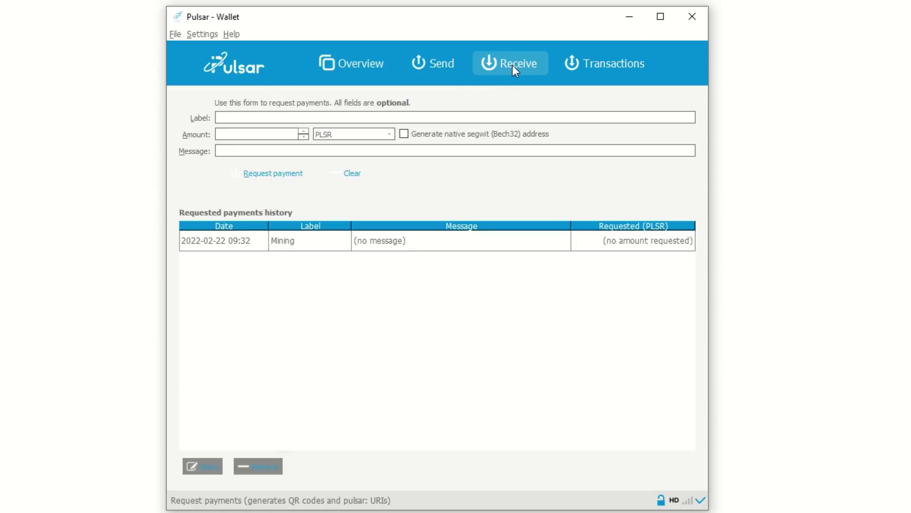
pyautogui.click(282, 246)
pyautogui.doubleClick(284, 248)
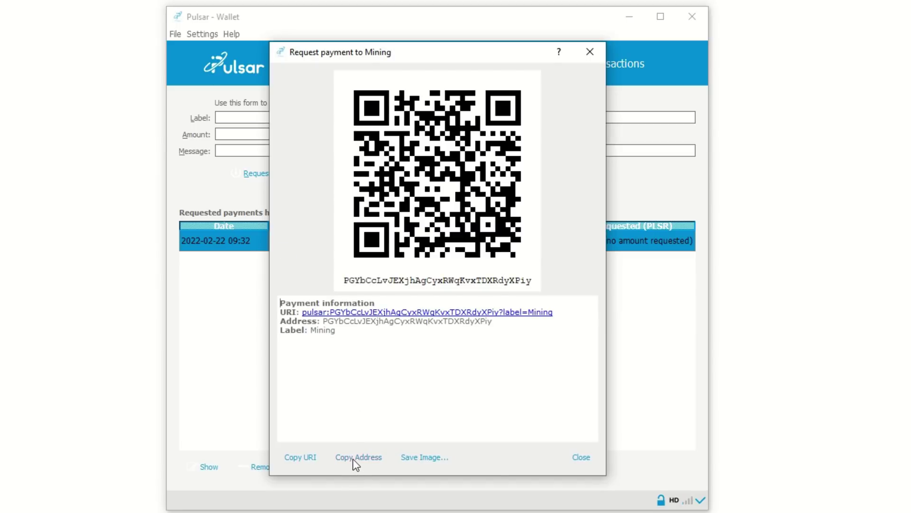
pyautogui.click(579, 460)
pyautogui.click(628, 19)
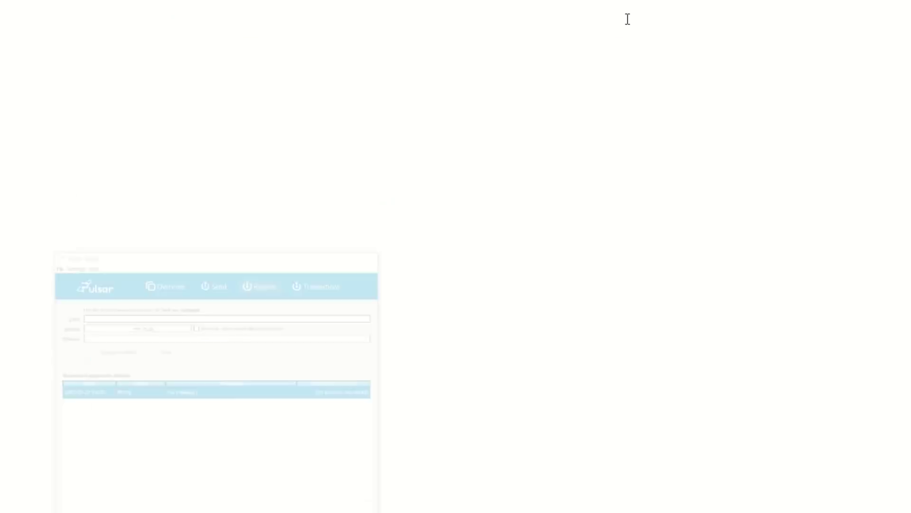
pyautogui.hotkey('ctrl', 'v')
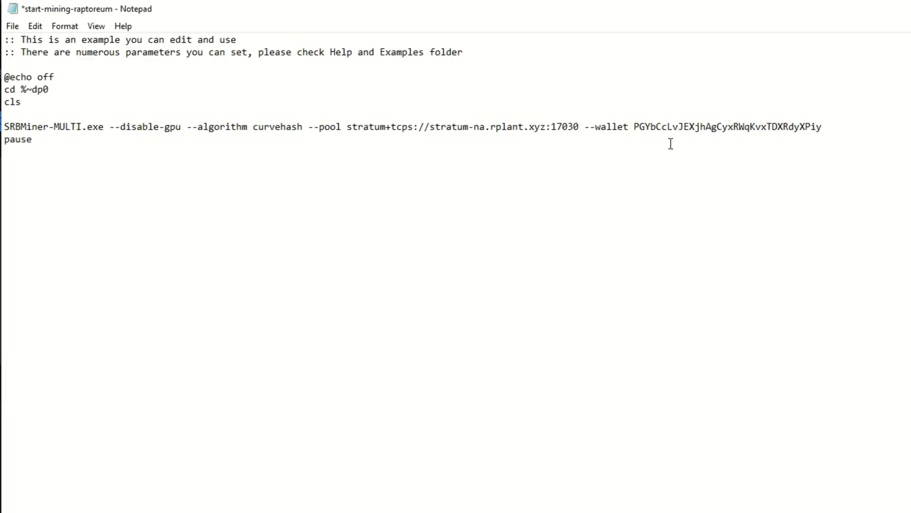
# Step: Save the script as start-mining-pulsar.bat with Save as type set to All Files
pyautogui.click(13, 26)
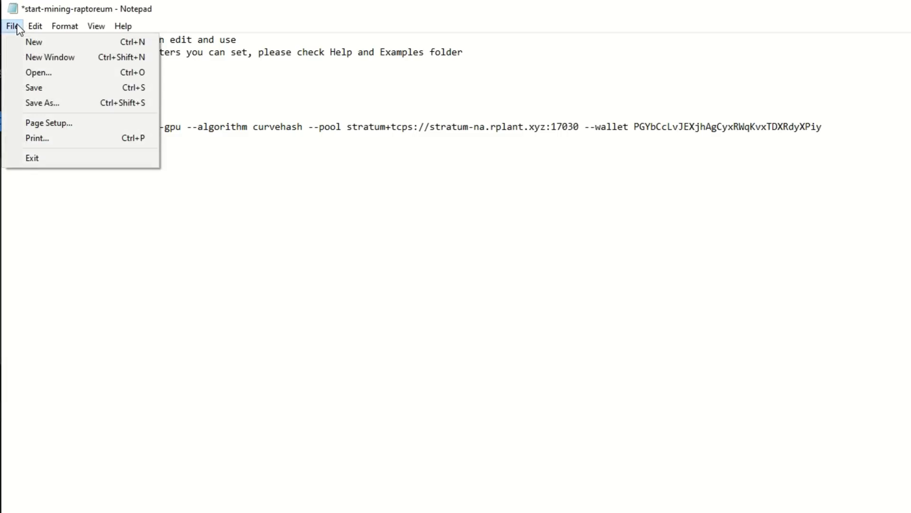
pyautogui.click(53, 103)
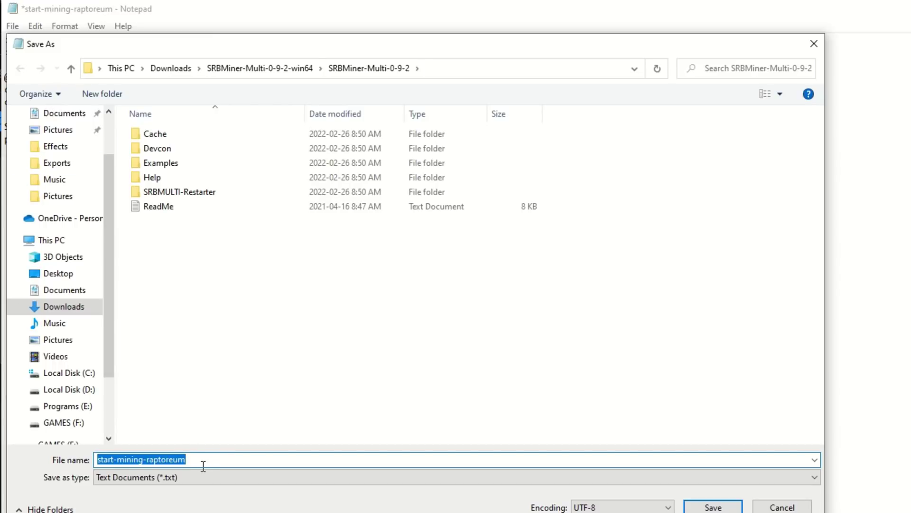
pyautogui.click(204, 465)
pyautogui.press('BackSpace')
pyautogui.press('BackSpace')
pyautogui.press('BackSpace')
pyautogui.press('BackSpace')
pyautogui.press('BackSpace')
pyautogui.press('BackSpace')
pyautogui.press('BackSpace')
pyautogui.press('BackSpace')
pyautogui.press('BackSpace')
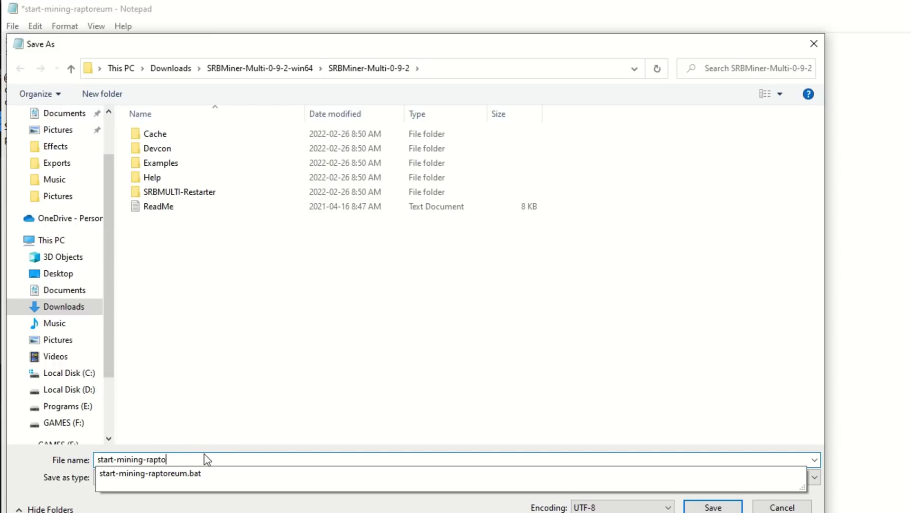
pyautogui.write('pulsar')
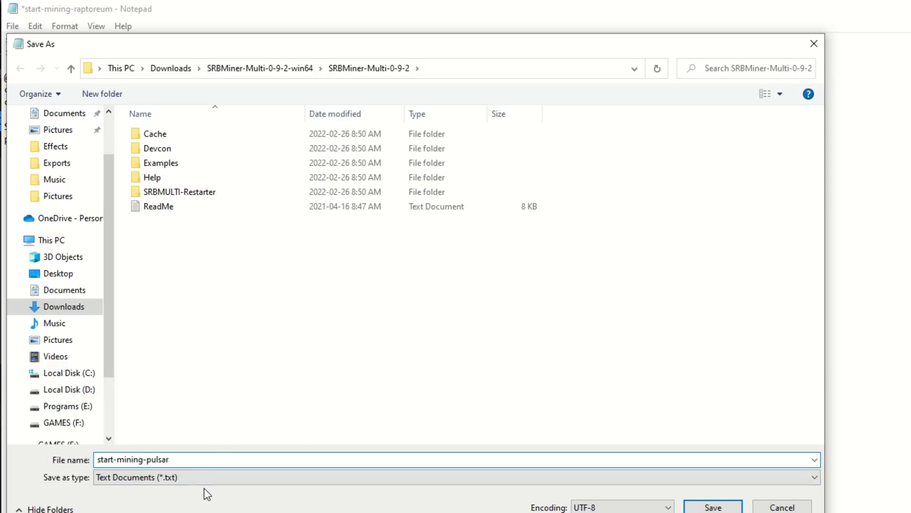
pyautogui.click(197, 476)
pyautogui.click(172, 503)
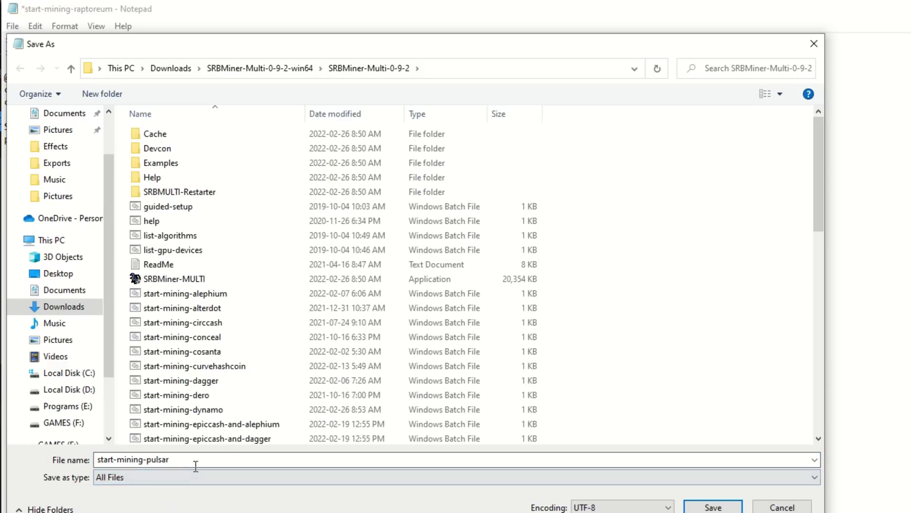
pyautogui.click(195, 466)
pyautogui.click(196, 465)
pyautogui.write('.')
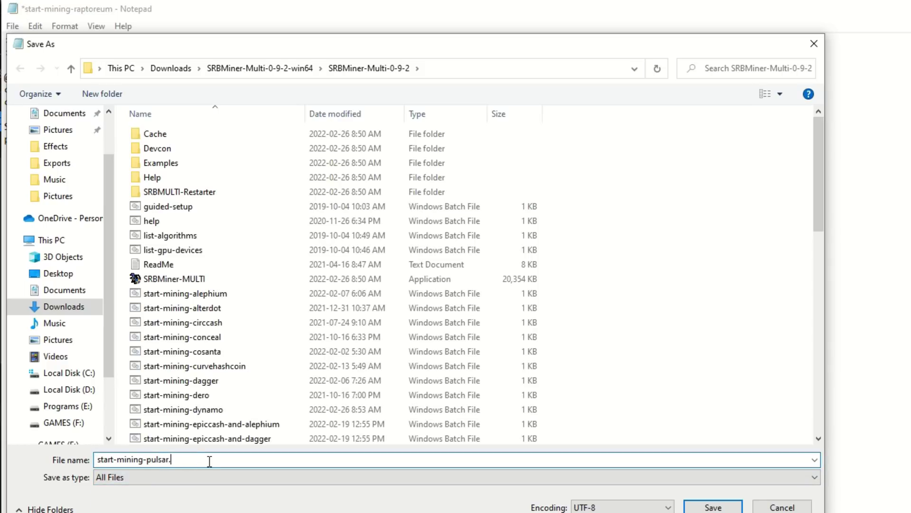
pyautogui.write('bat')
pyautogui.click(713, 507)
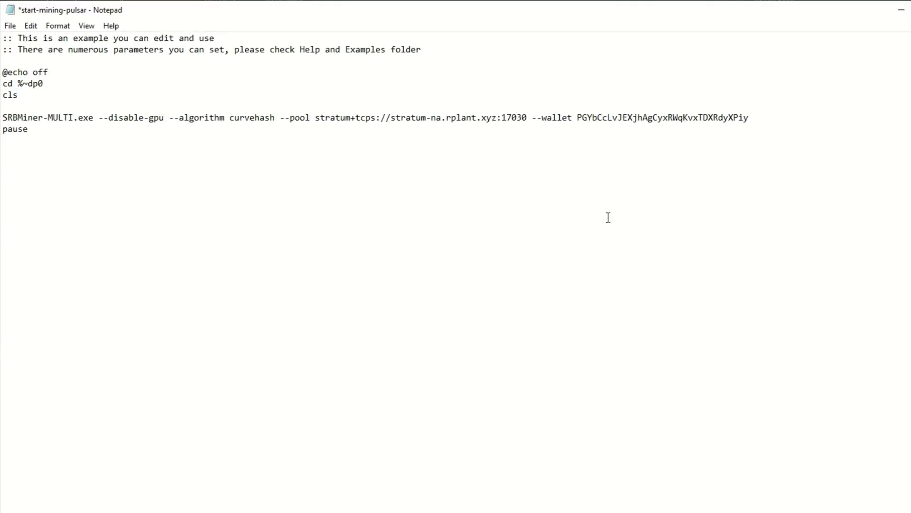
# Step: Append a worker name to the wallet address and add a --password option
pyautogui.press('BackSpace')
pyautogui.write('.Rab idWS')
pyautogui.hotkey('ctrl', 'v')
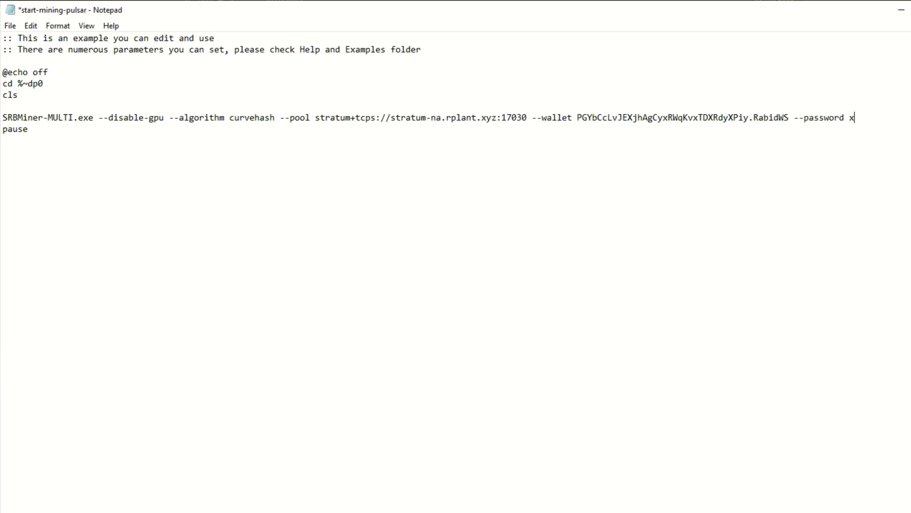
pyautogui.click(902, 9)
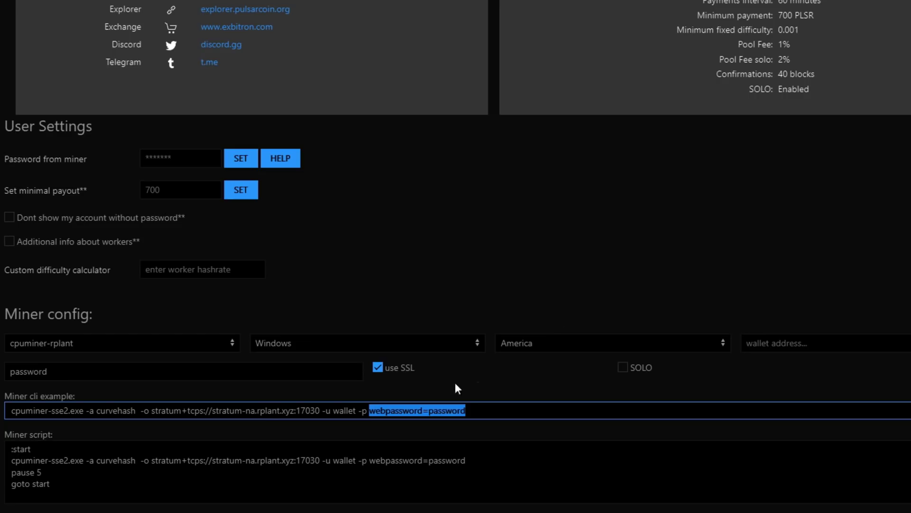
pyautogui.rightClick(439, 413)
pyautogui.click(471, 426)
pyautogui.hotkey('alt', 'Tab')
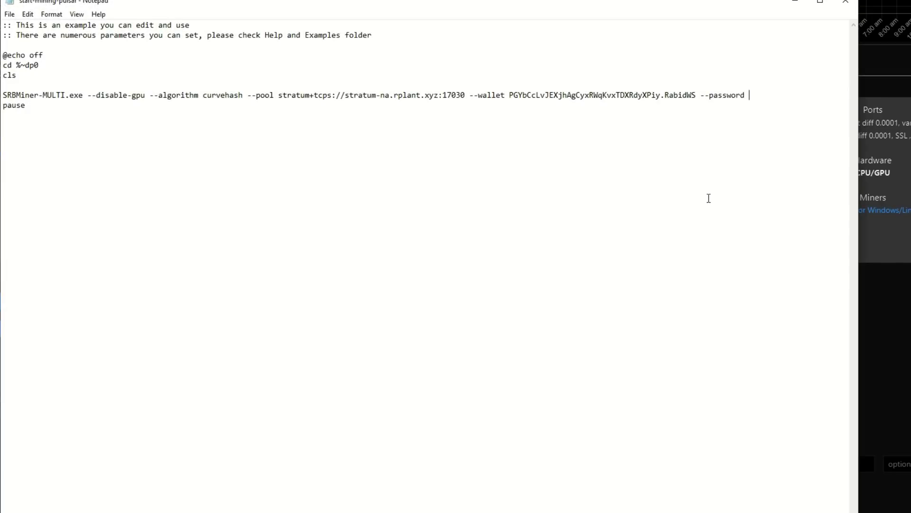
pyautogui.hotkey('ctrl', 'v')
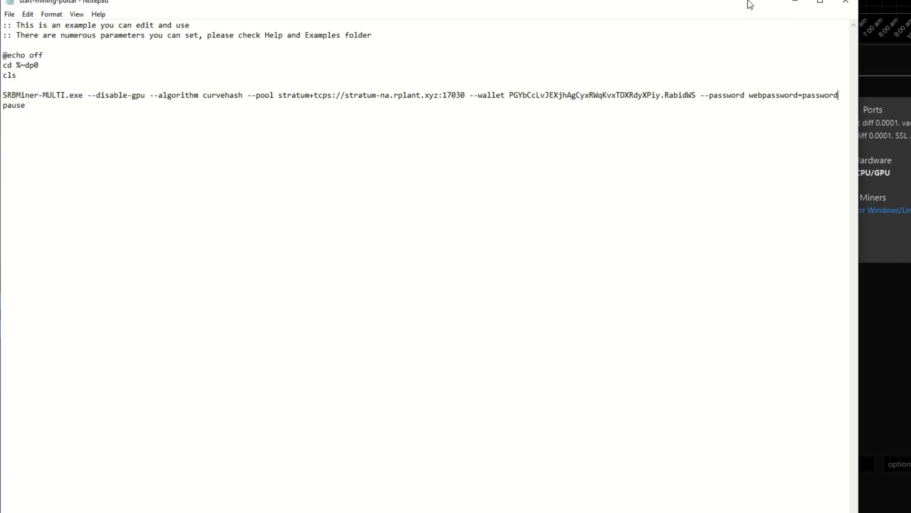
pyautogui.moveTo(753, 3); pyautogui.dragTo(618, 8)
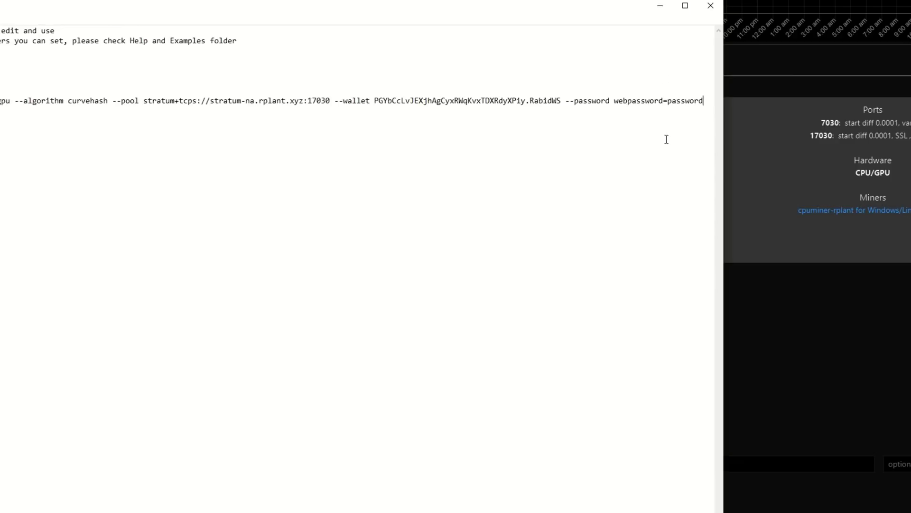
pyautogui.moveTo(707, 102); pyautogui.dragTo(673, 109)
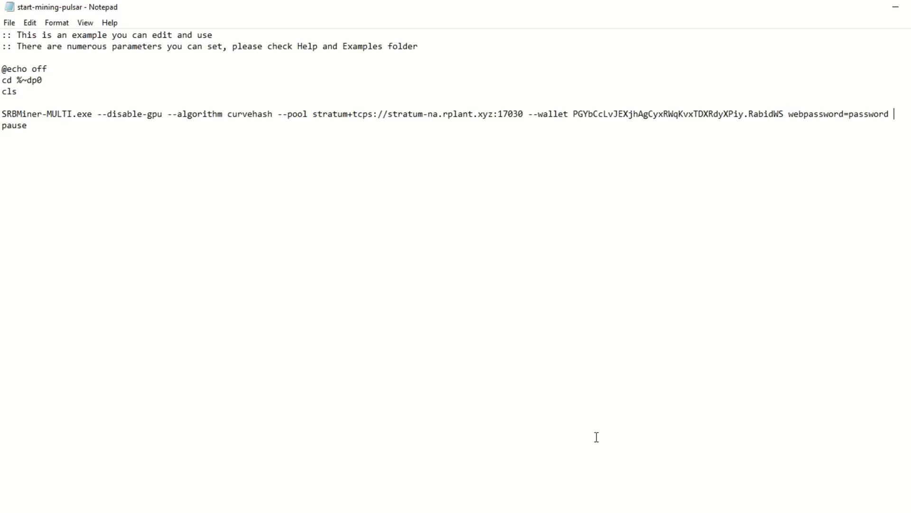
# Step: Append --cpu-threads 28 to the SRBMiner-MULTI line after webpassword=password
pyautogui.write('--cpu-threads 28')
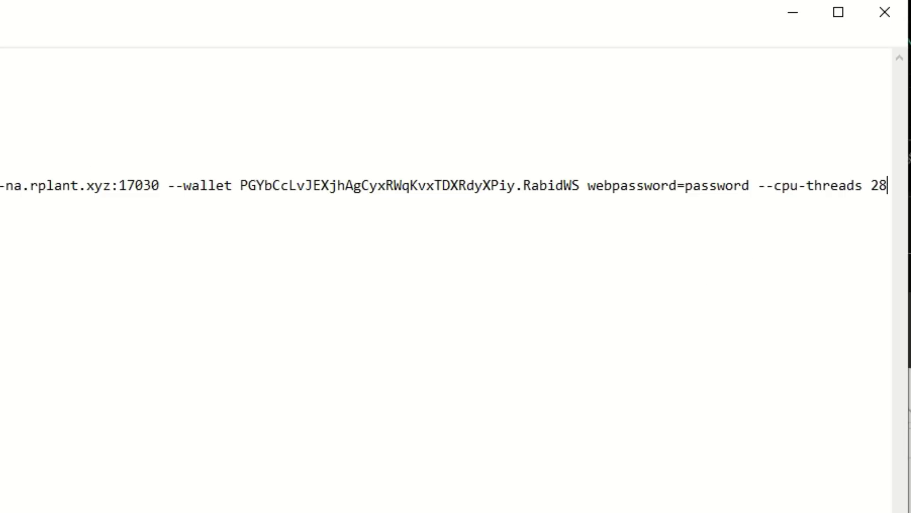
# Step: Save the edited script as start-mining-pulsar28 with the All Files type, then close Notepad
pyautogui.hotkey('ctrl', 'shift', 's')
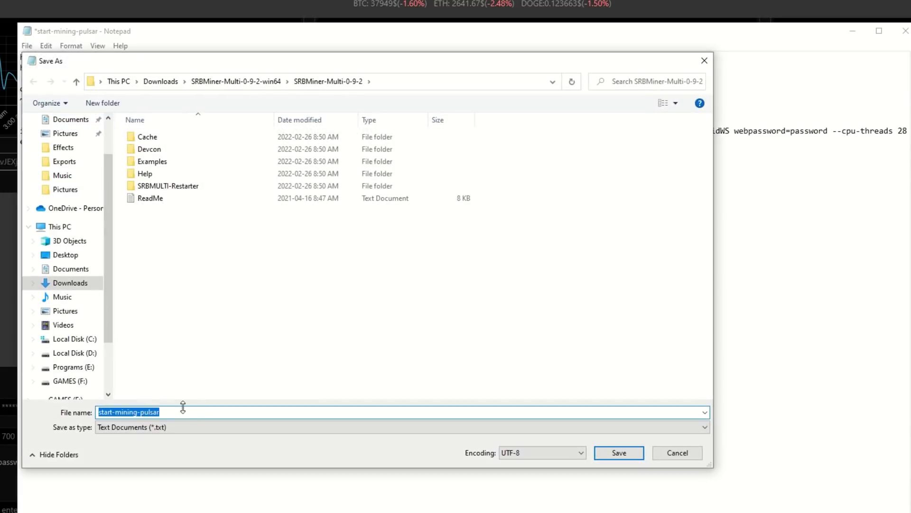
pyautogui.click(182, 417)
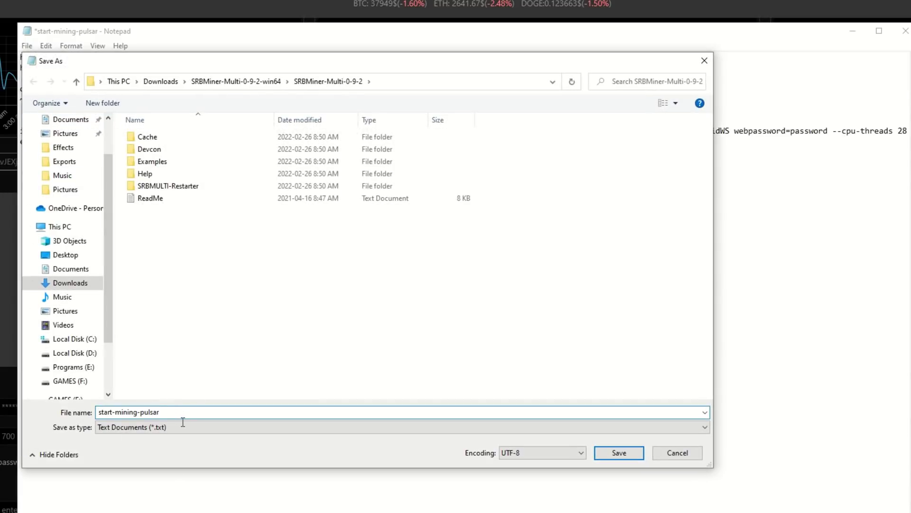
pyautogui.write('28')
pyautogui.click(249, 426)
pyautogui.click(139, 448)
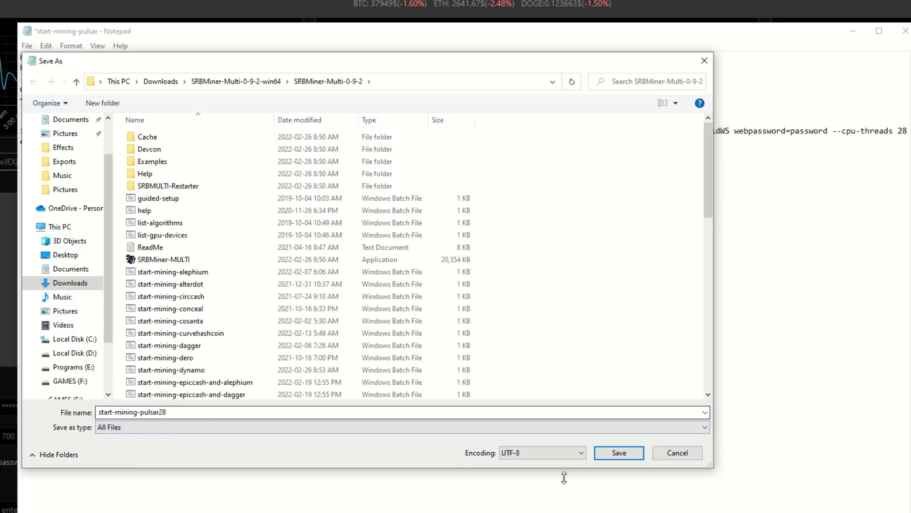
pyautogui.click(620, 453)
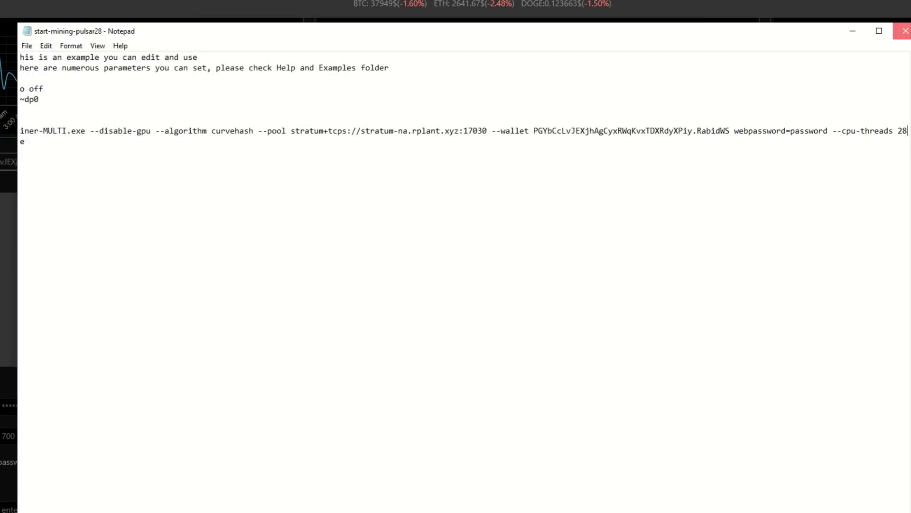
pyautogui.click(906, 31)
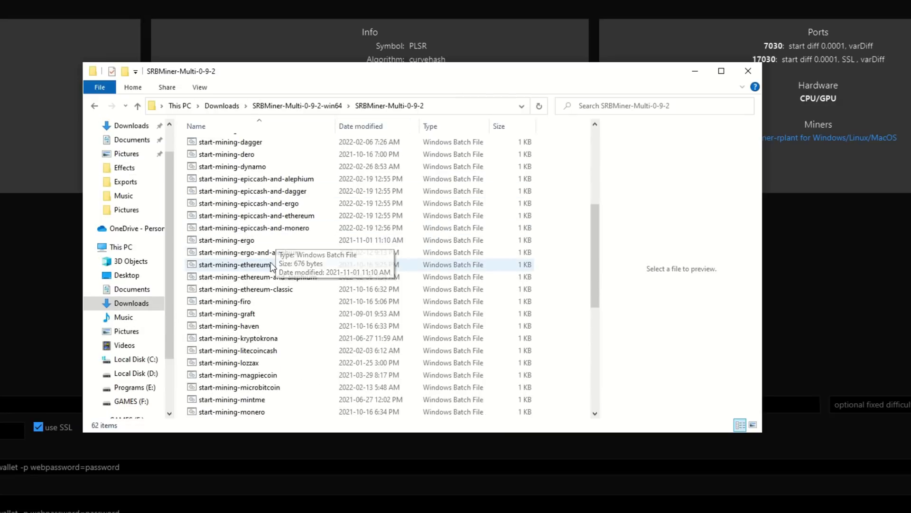
pyautogui.scroll(-4, 272, 266)
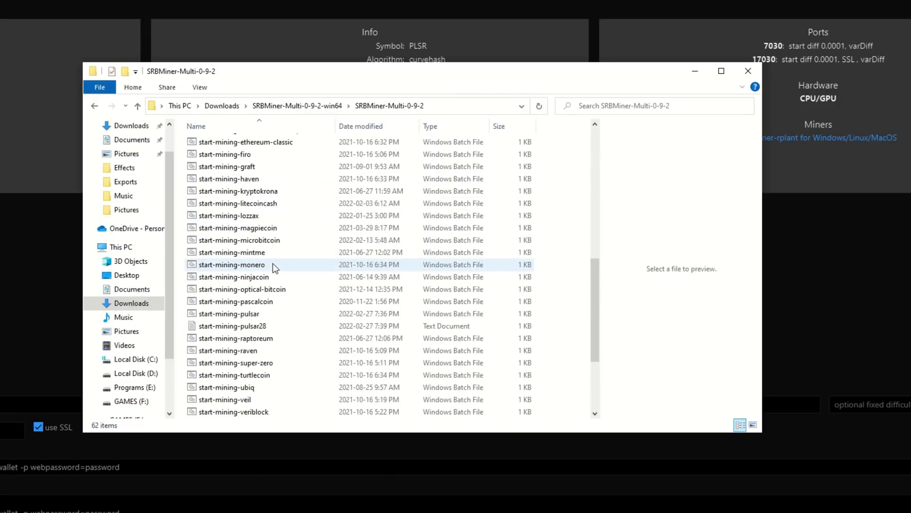
pyautogui.click(247, 314)
pyautogui.rightClick(247, 314)
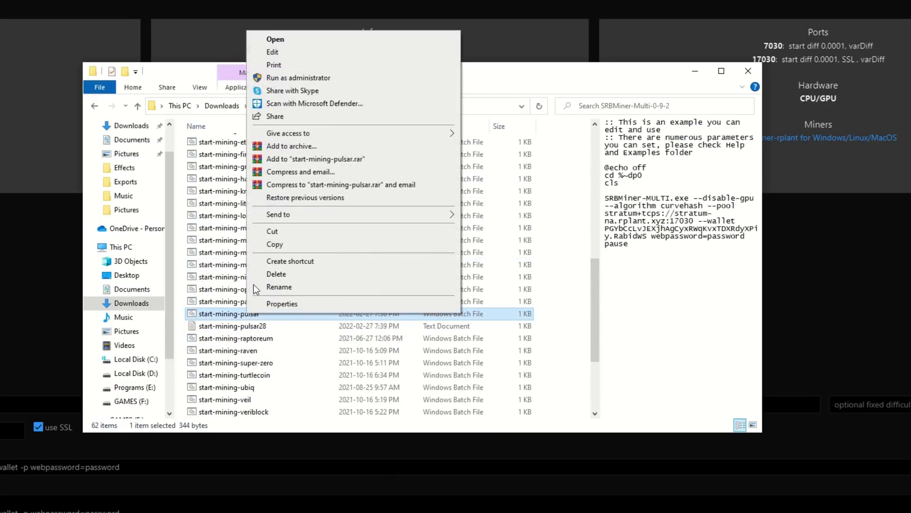
pyautogui.click(281, 52)
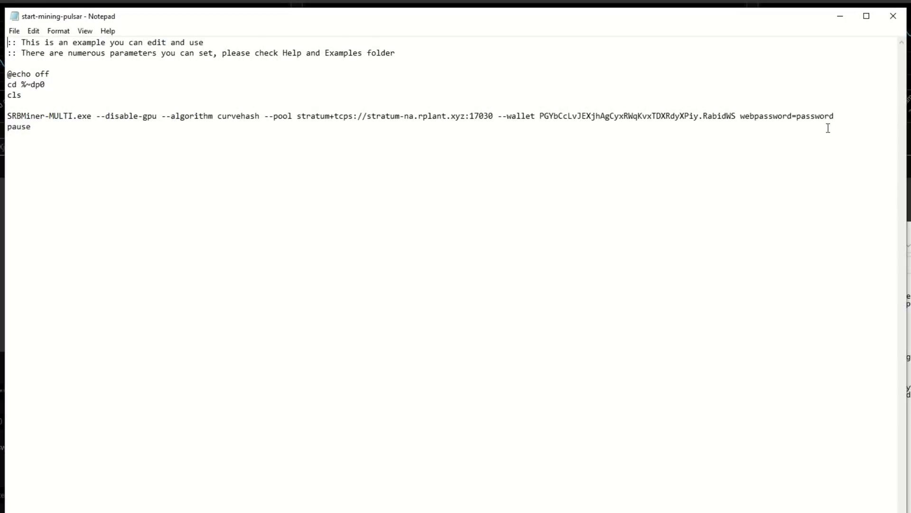
pyautogui.click(892, 16)
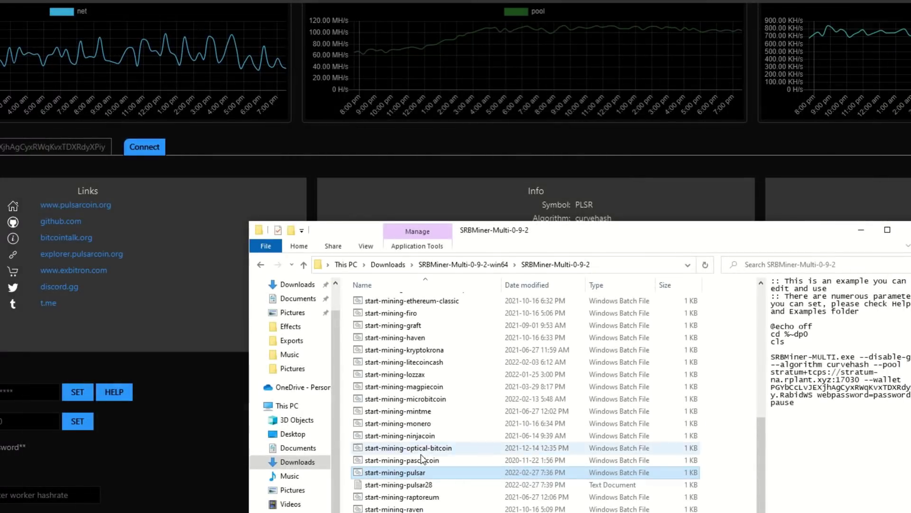
pyautogui.click(220, 327)
pyautogui.rightClick(220, 332)
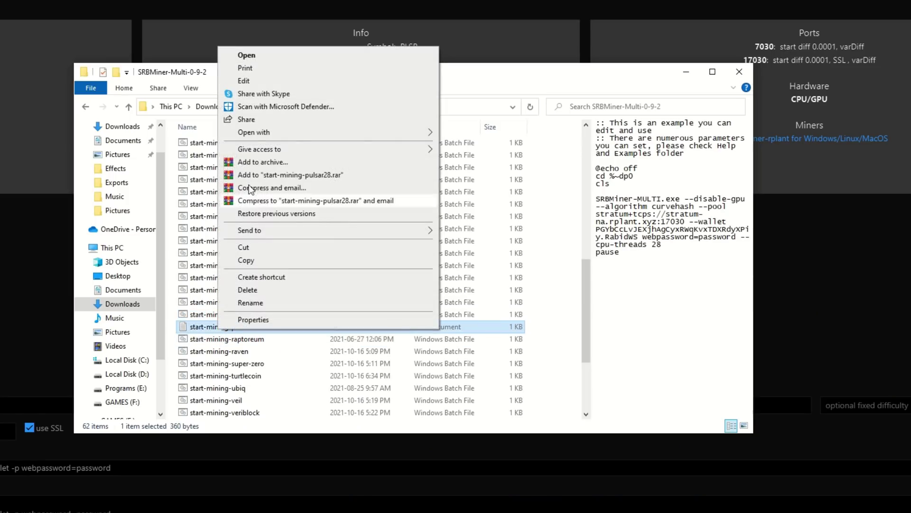
pyautogui.click(262, 85)
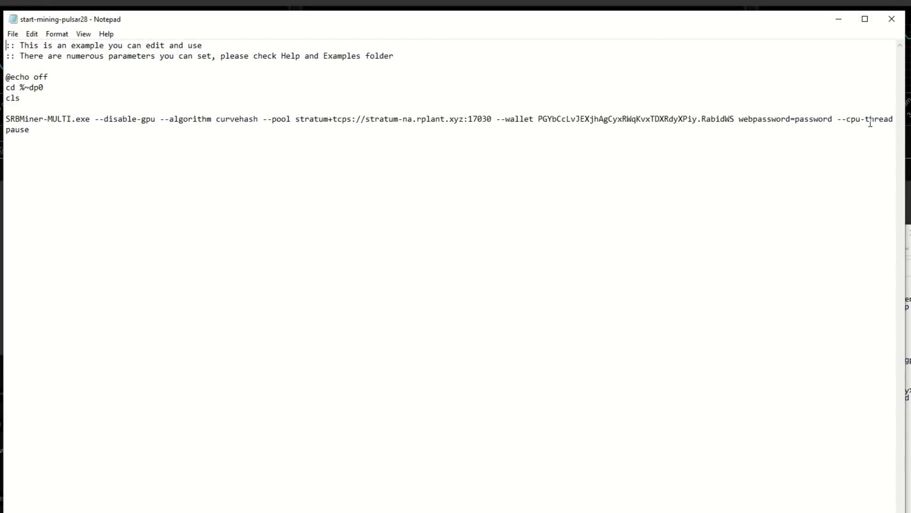
pyautogui.press('Right')
pyautogui.press('Right')
pyautogui.press('Right')
pyautogui.press('Right')
pyautogui.press('Right')
pyautogui.press('Right')
pyautogui.write('s 28')
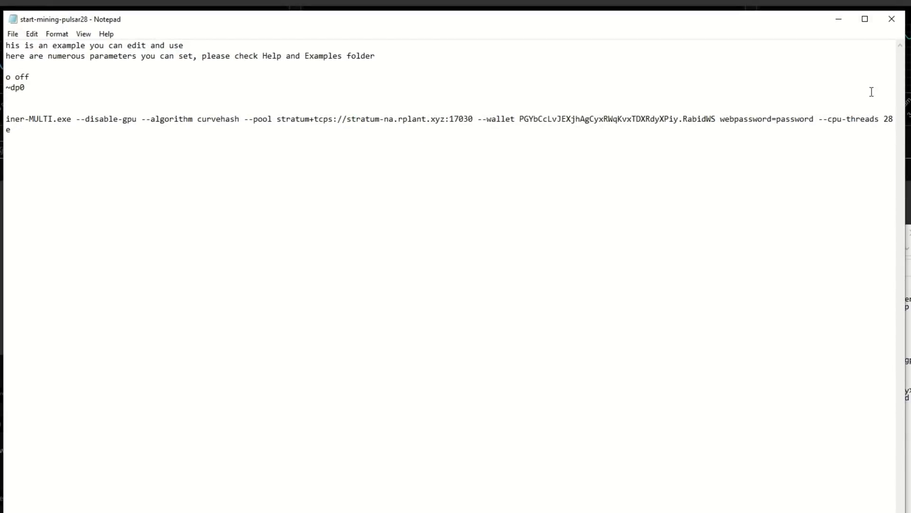
pyautogui.click(895, 21)
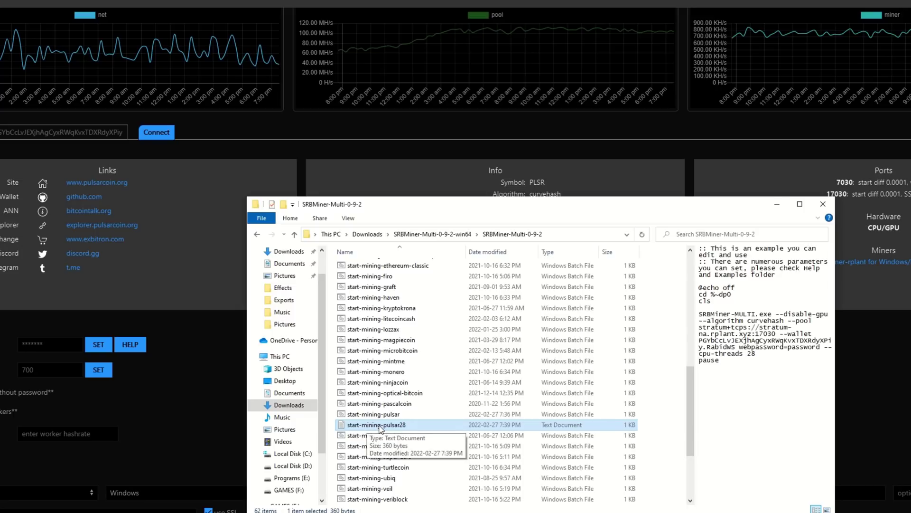
pyautogui.doubleClick(380, 425)
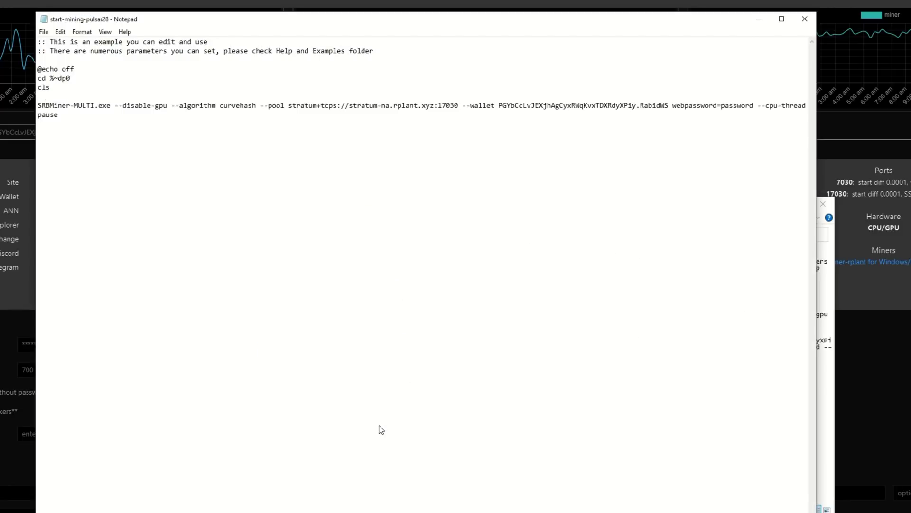
pyautogui.click(804, 19)
pyautogui.click(404, 469)
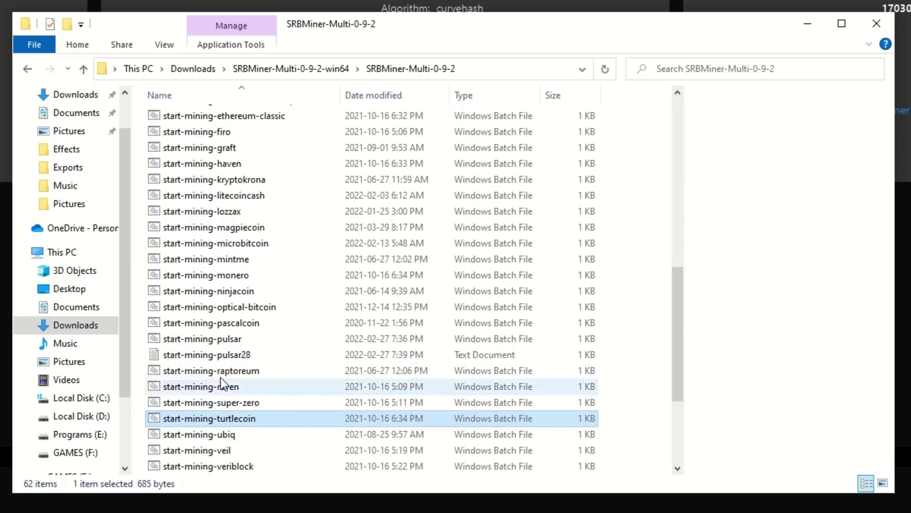
pyautogui.click(189, 355)
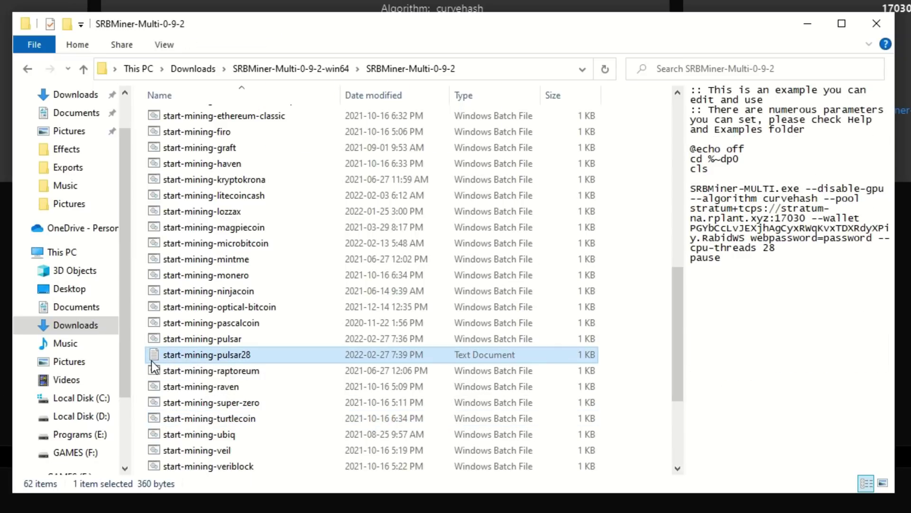
# Step: Reopen start-mining-pulsar28 in Notepad and save it as start-mining-pulsar28.bat using All Files
pyautogui.rightClick(204, 356)
pyautogui.click(226, 31)
pyautogui.click(15, 28)
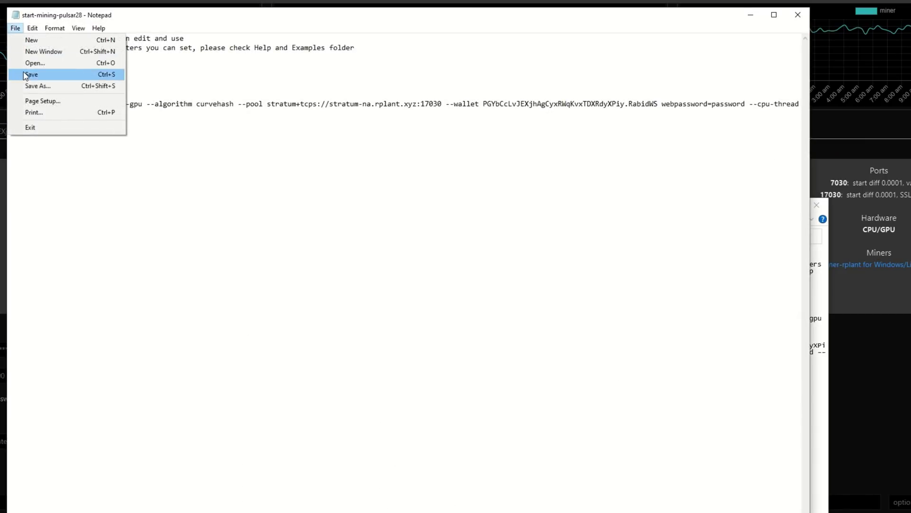
pyautogui.click(33, 86)
pyautogui.click(138, 373)
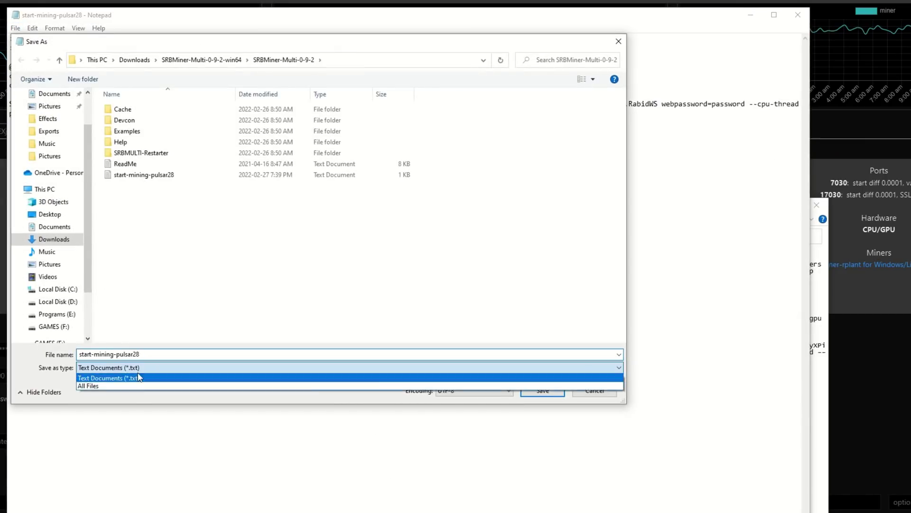
pyautogui.click(133, 385)
pyautogui.click(161, 357)
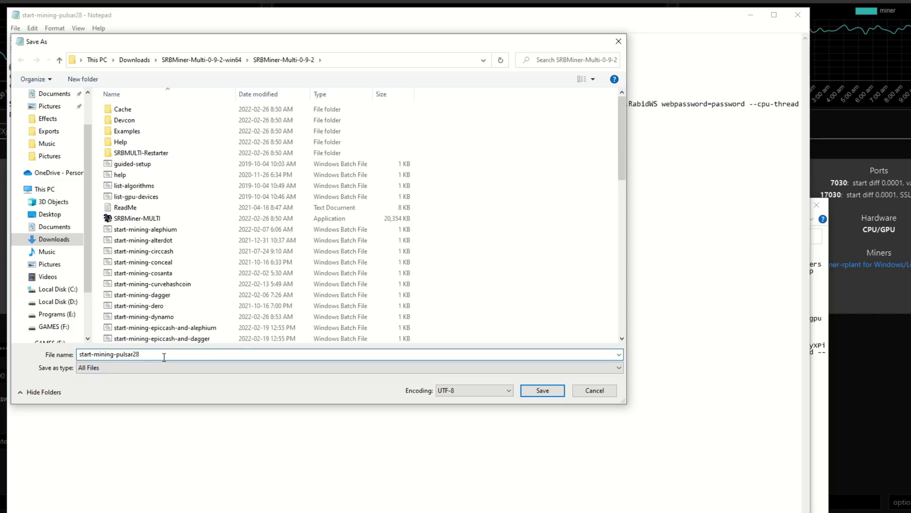
pyautogui.write('.bat')
pyautogui.click(526, 392)
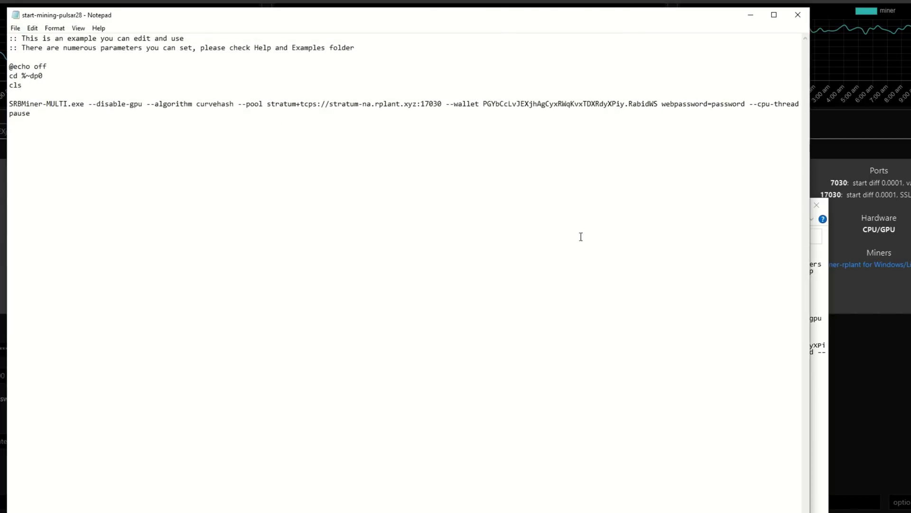
# Step: Delete the leftover start-mining-pulsar28 text document and launch the start-mining-pulsar28 batch file
pyautogui.click(798, 15)
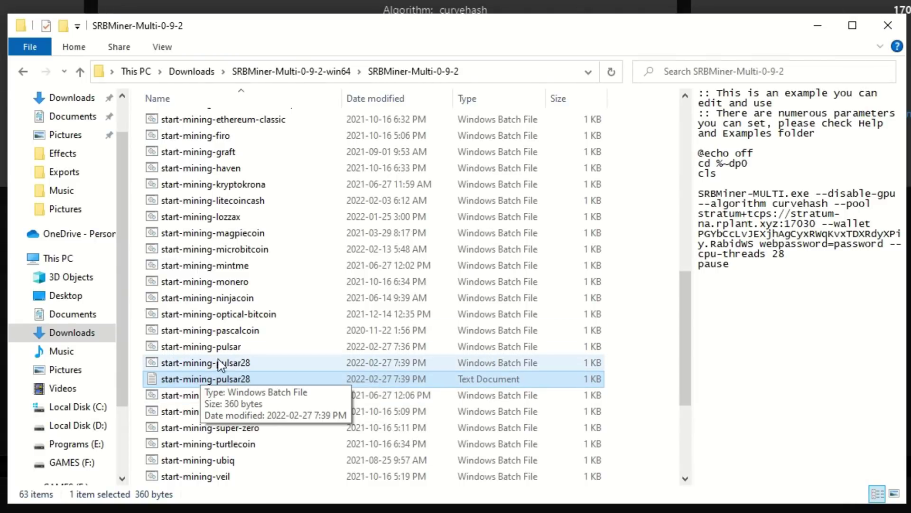
pyautogui.click(180, 395)
pyautogui.click(184, 379)
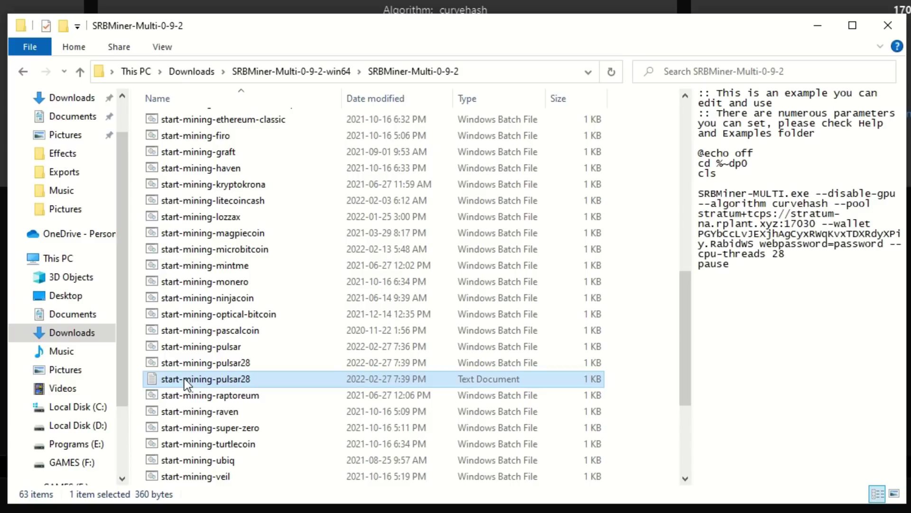
pyautogui.press('Delete')
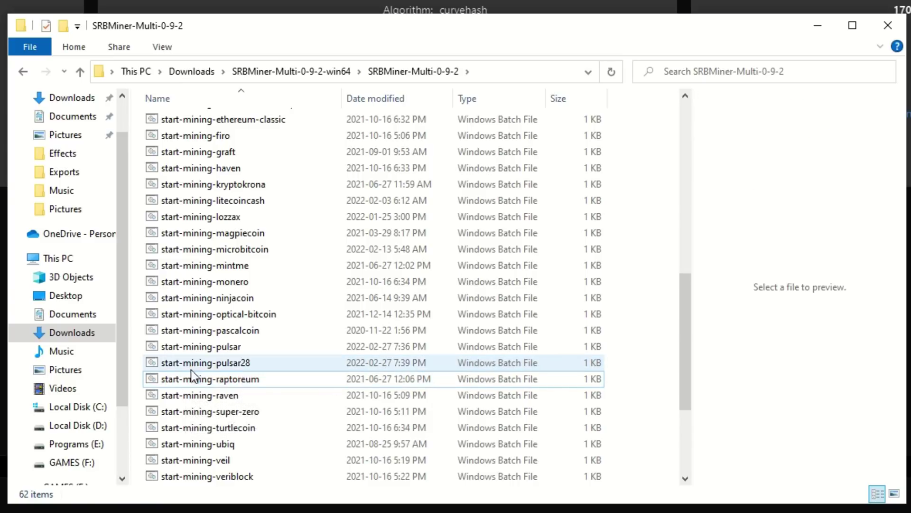
pyautogui.click(192, 365)
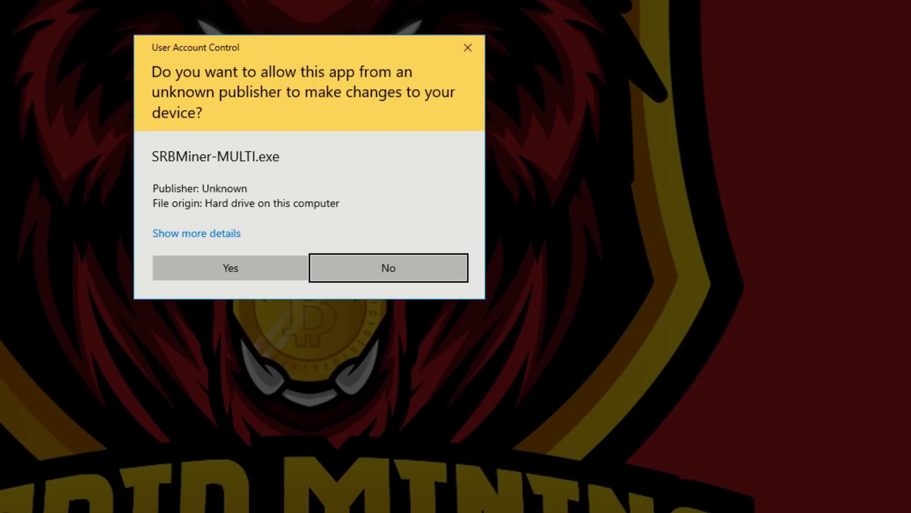
# Step: Allow and stop the 28-thread miner, then run start-mining-pulsar.bat on 32 threads and close it
pyautogui.click(230, 268)
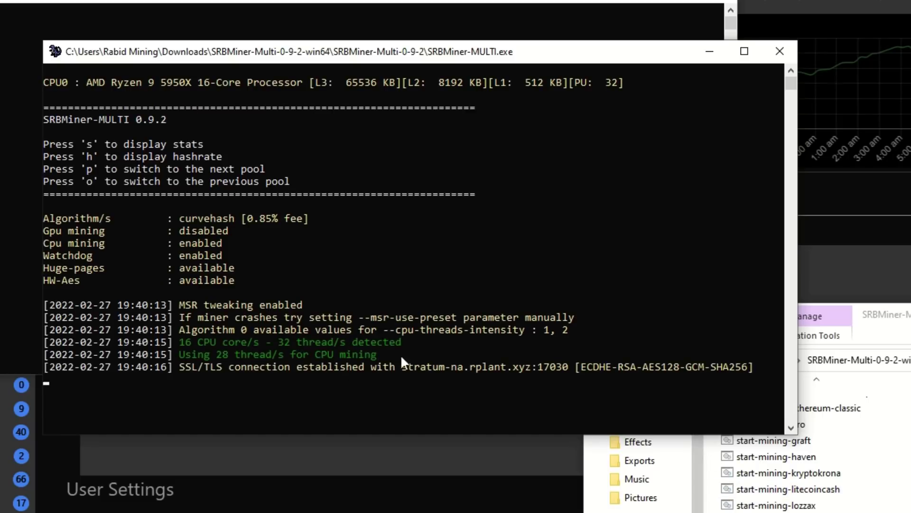
pyautogui.click(780, 51)
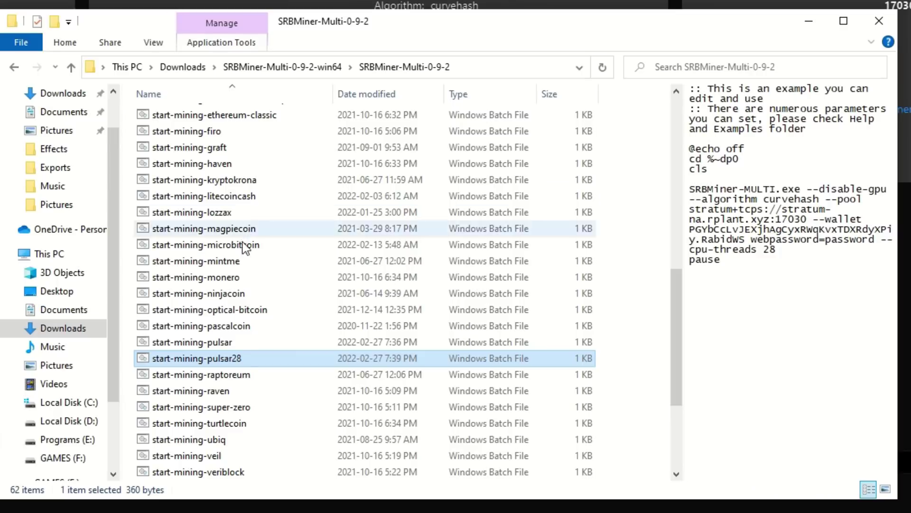
pyautogui.click(195, 341)
pyautogui.doubleClick(195, 340)
pyautogui.click(222, 263)
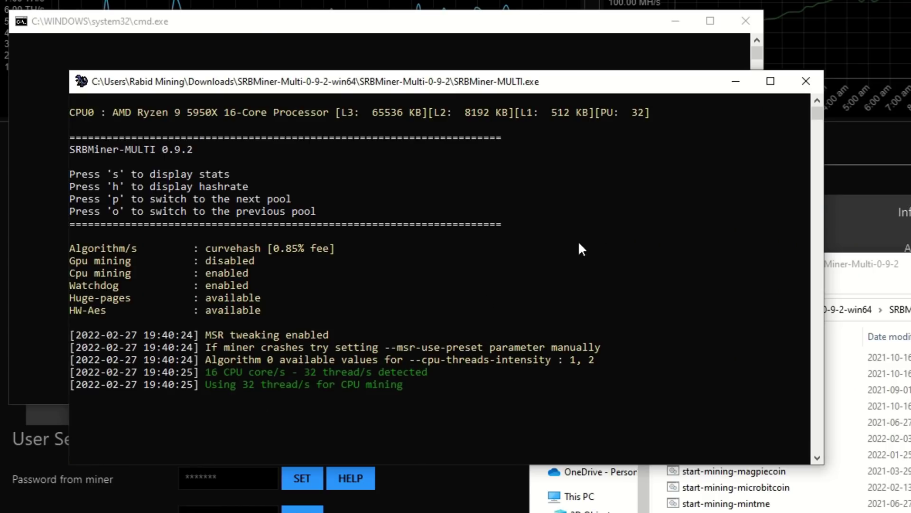
pyautogui.click(807, 85)
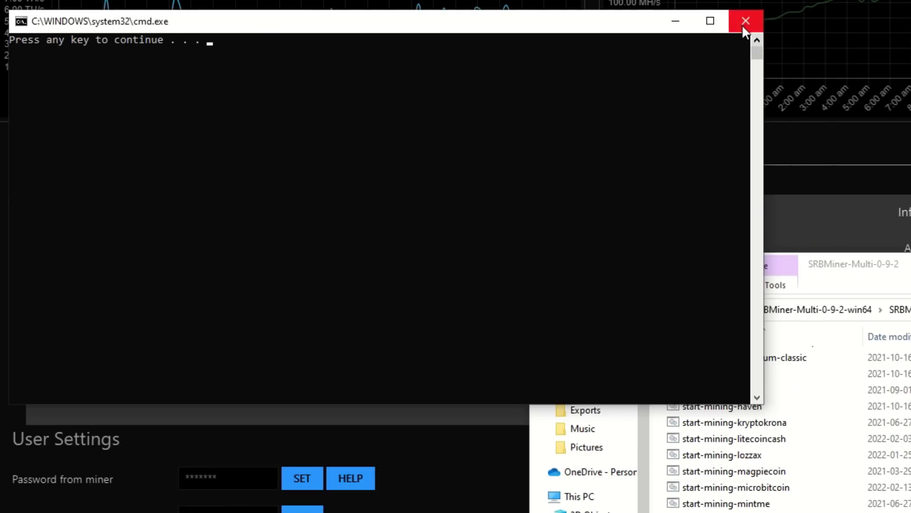
pyautogui.click(742, 22)
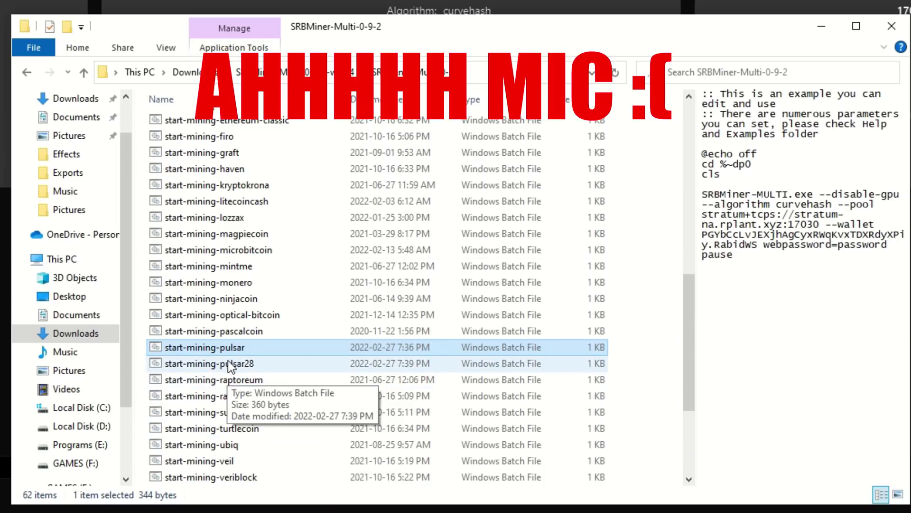
# Step: Preview the 28-thread command inside start-mining-pulsar28 in File Explorer's preview pane
pyautogui.click(243, 364)
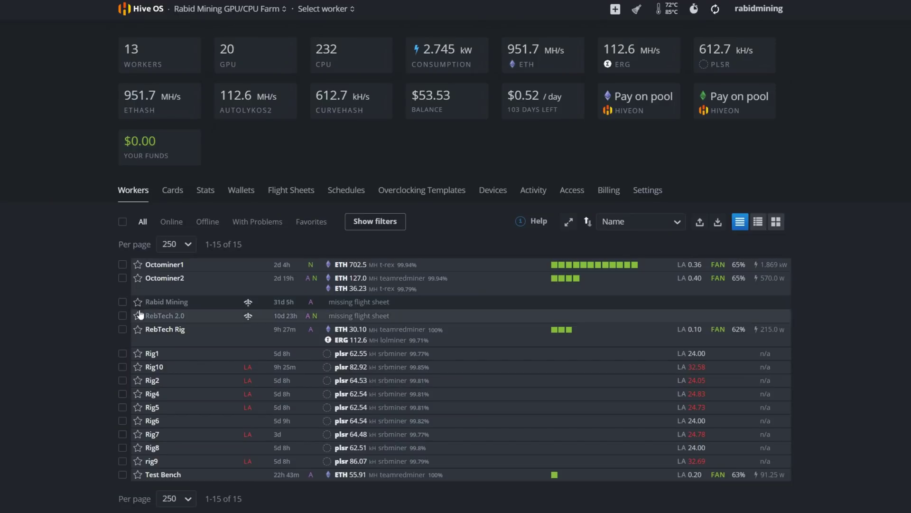
# Step: Add a new Hive OS wallet, searching for and choosing plsr as its coin, then fill address and name
pyautogui.click(245, 191)
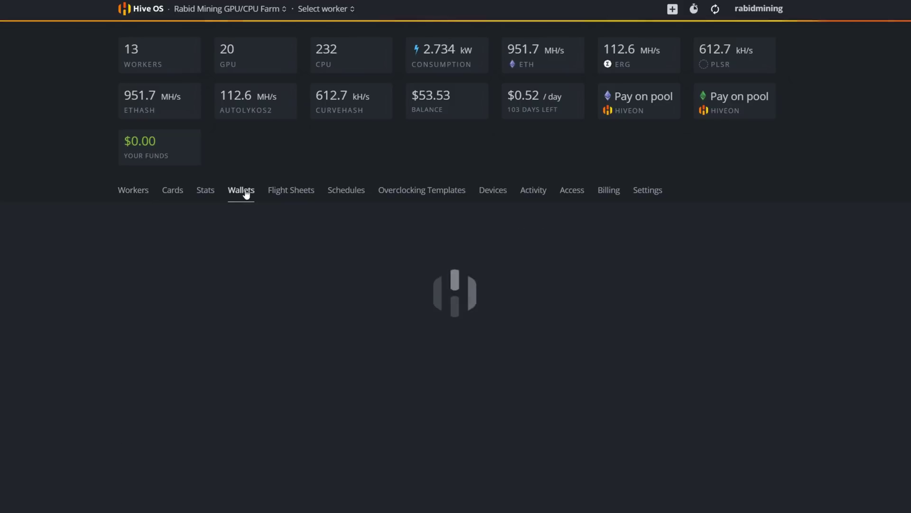
pyautogui.click(780, 228)
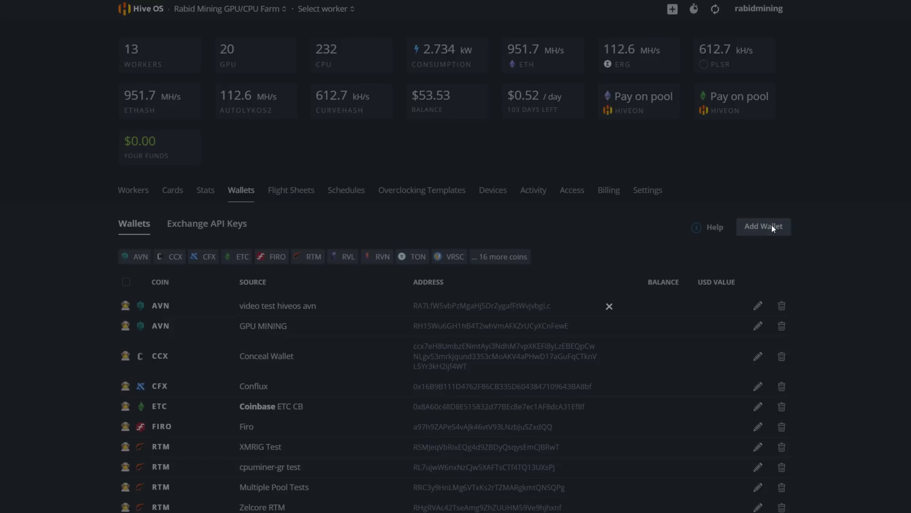
pyautogui.click(337, 172)
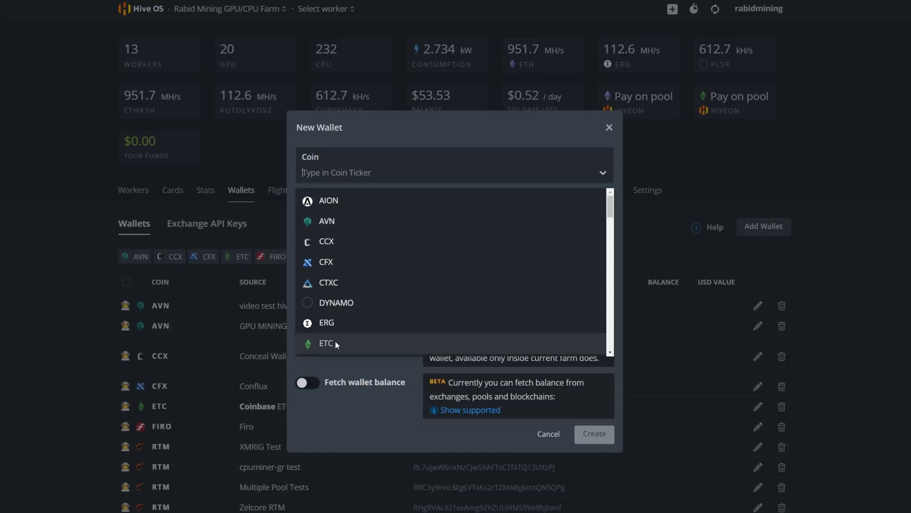
pyautogui.click(369, 170)
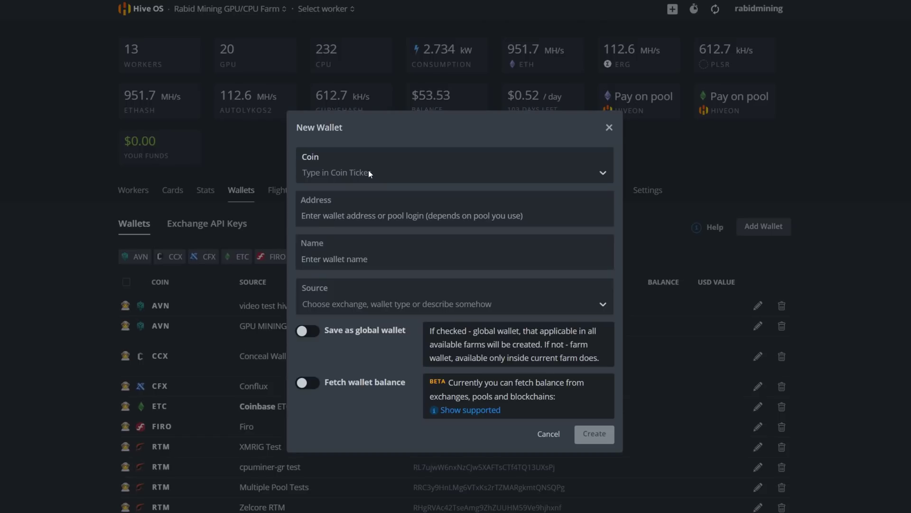
pyautogui.click(368, 170)
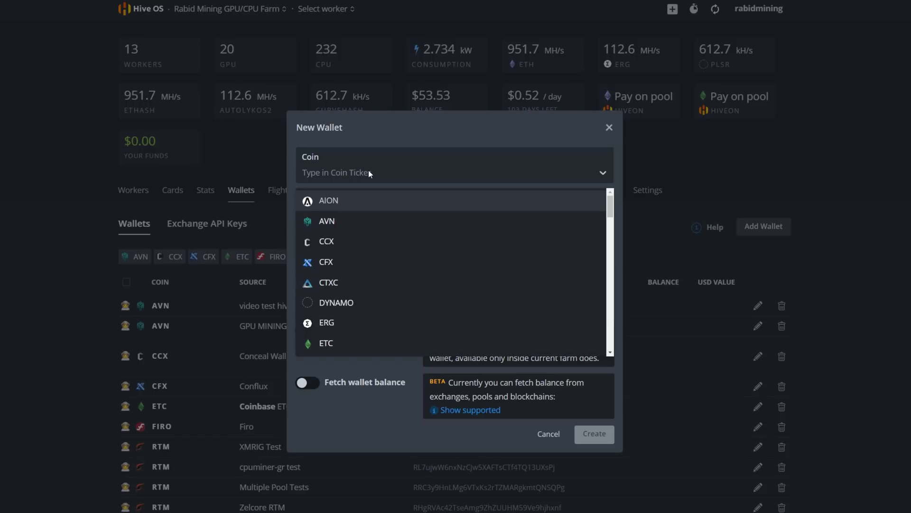
pyautogui.write('plsr')
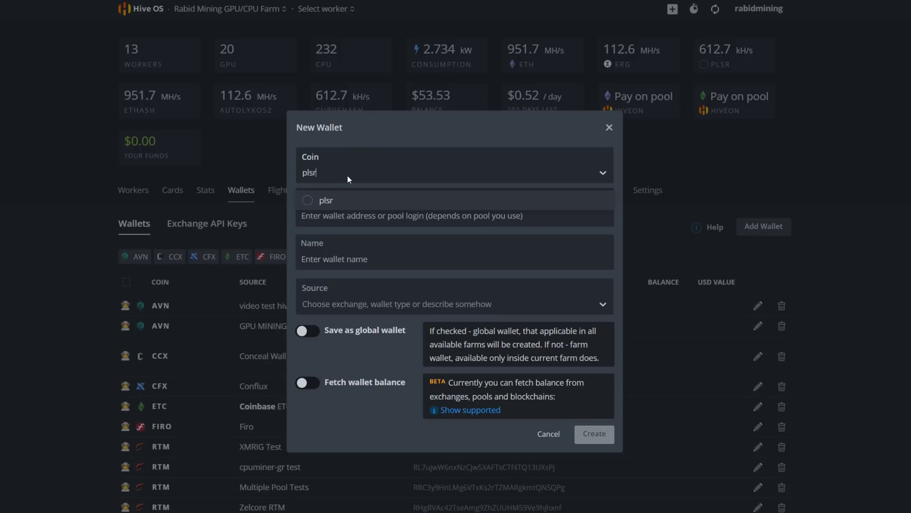
pyautogui.press('BackSpace')
pyautogui.press('BackSpace')
pyautogui.press('BackSpace')
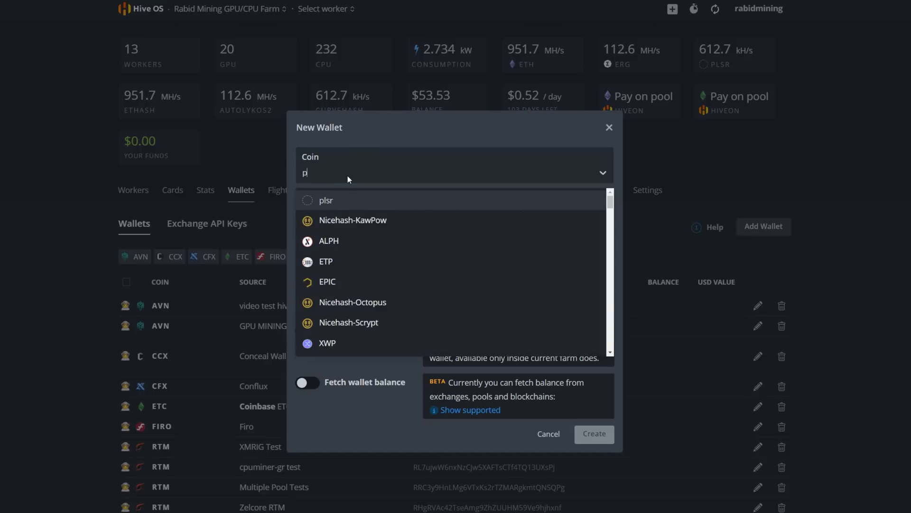
pyautogui.write('ulsar')
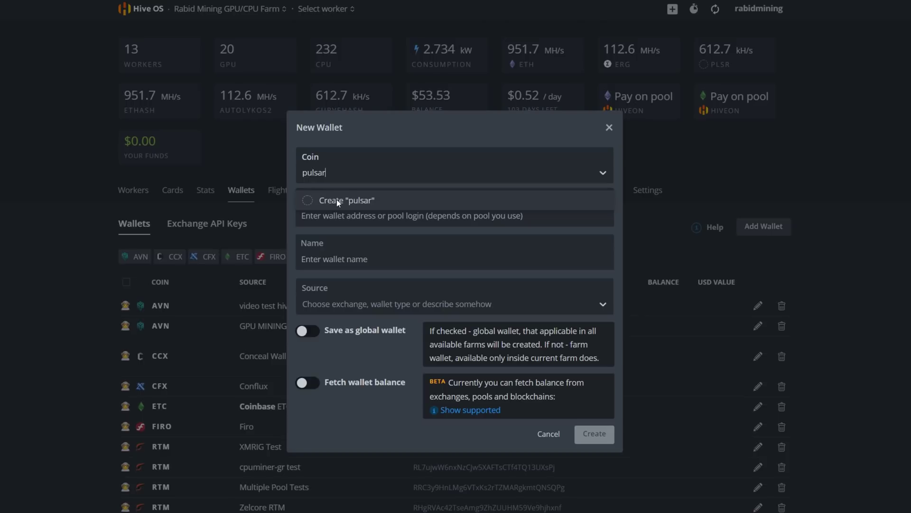
pyautogui.press('BackSpace')
pyautogui.press('BackSpace')
pyautogui.press('BackSpace')
pyautogui.press('BackSpace')
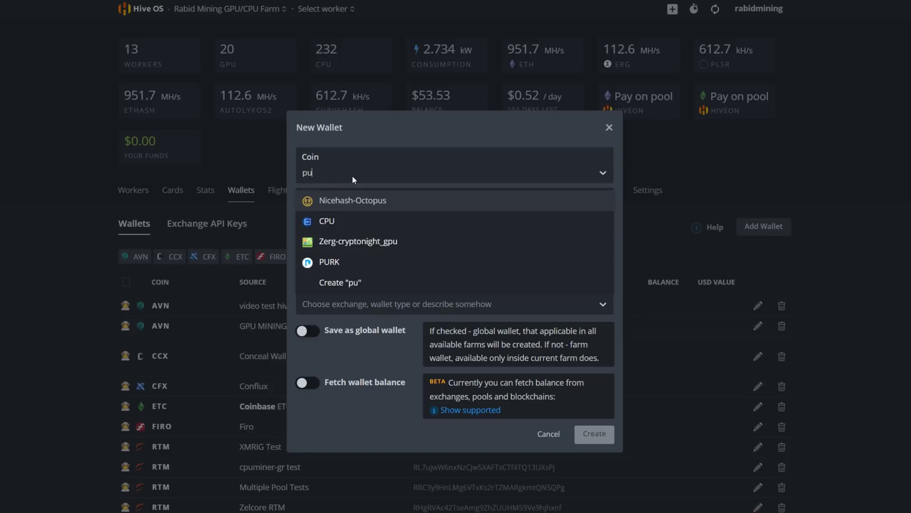
pyautogui.write('l')
pyautogui.press('Return')
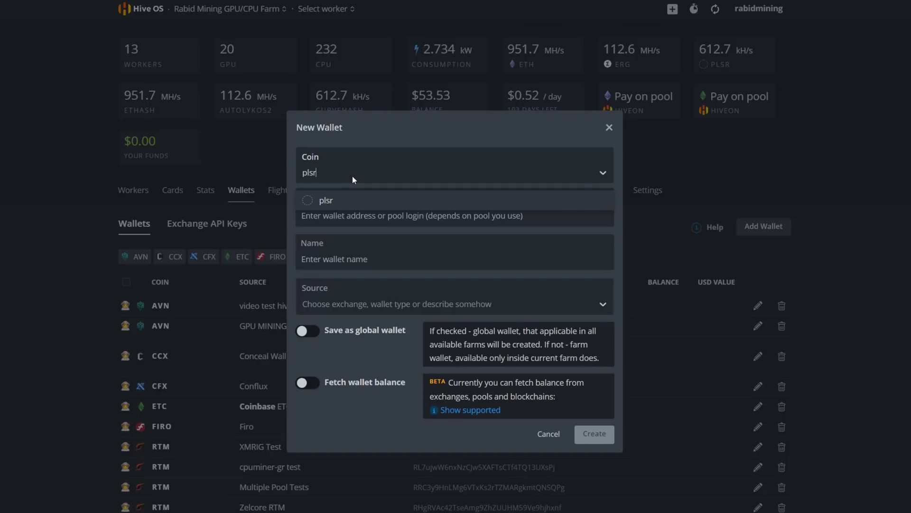
pyautogui.click(334, 196)
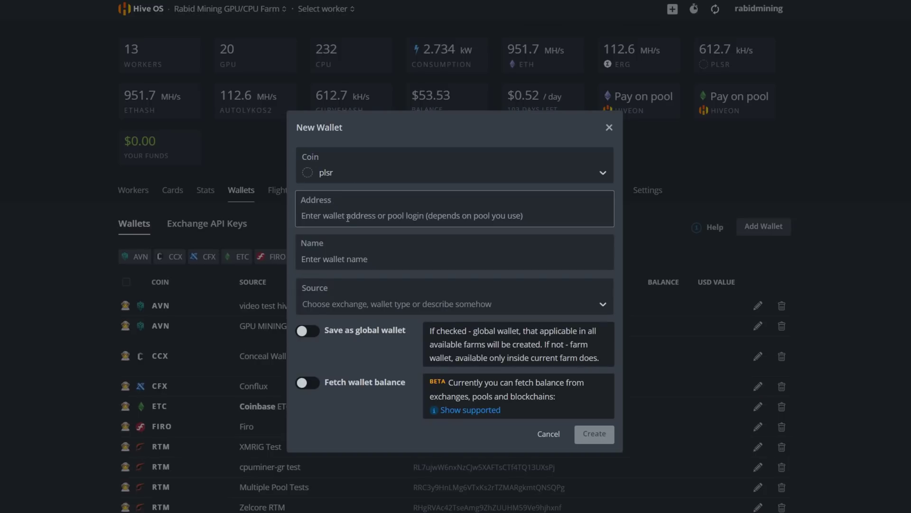
pyautogui.click(338, 264)
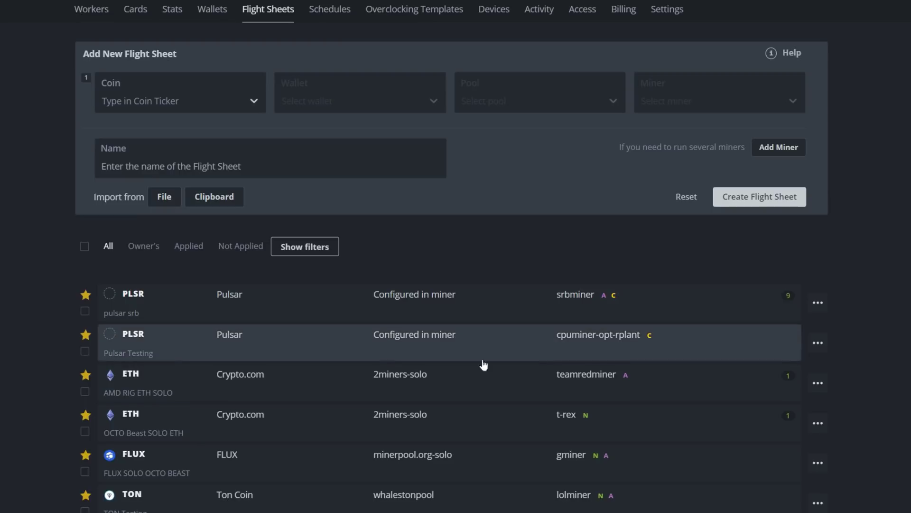
# Step: Edit the pulsar srb flight sheet, setting coin plsr and wallet Pulsar, then check the miner list
pyautogui.click(825, 305)
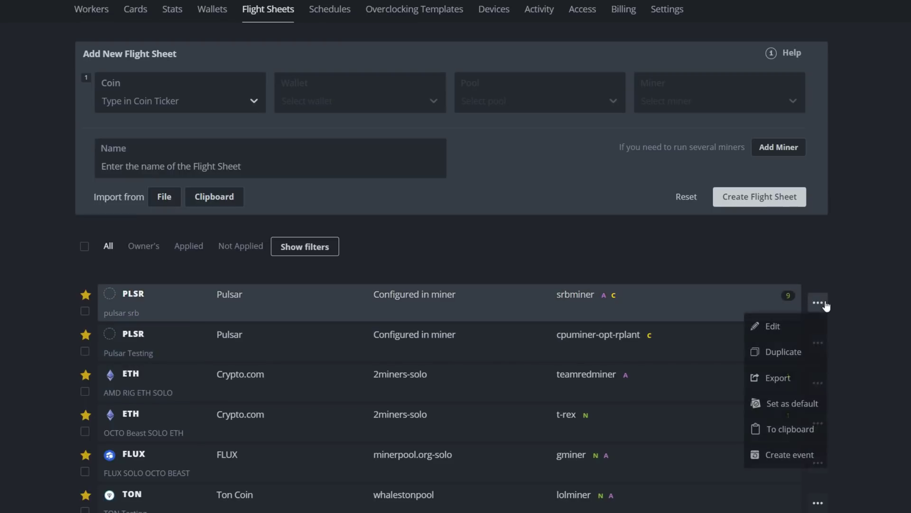
pyautogui.click(788, 325)
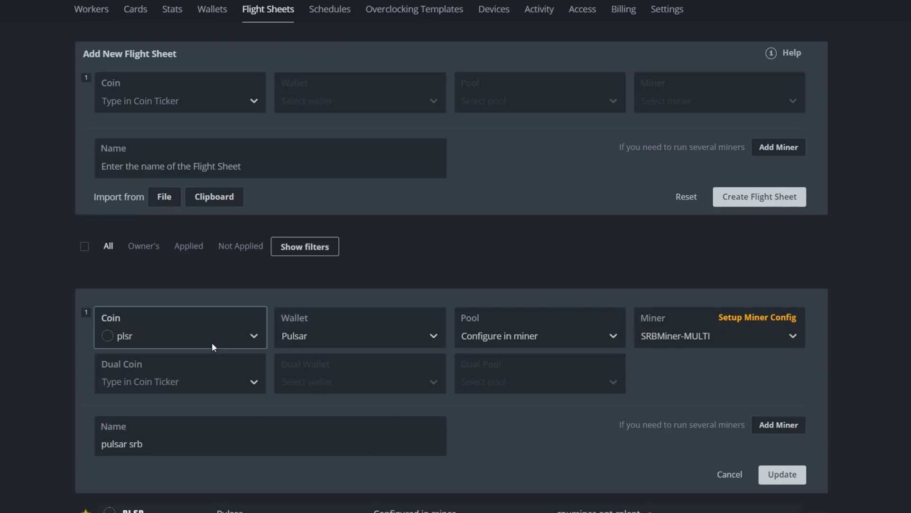
pyautogui.click(229, 332)
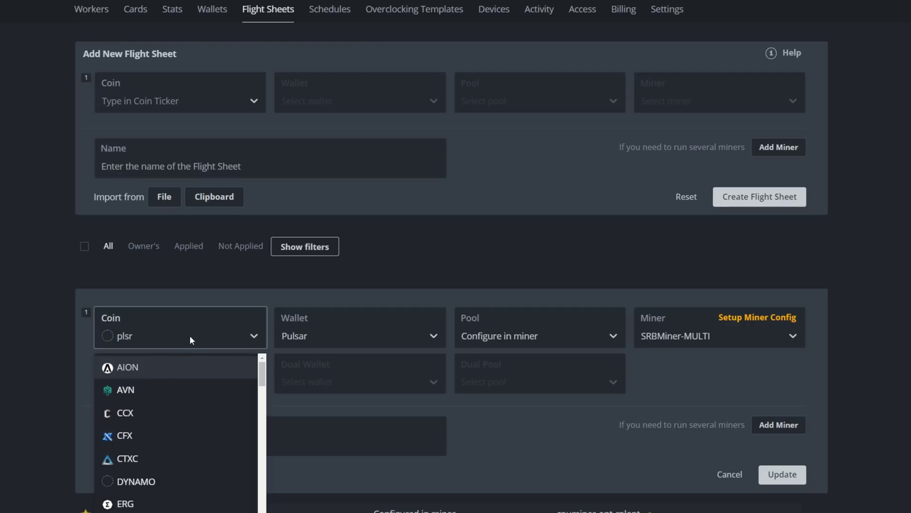
pyautogui.write('plsr')
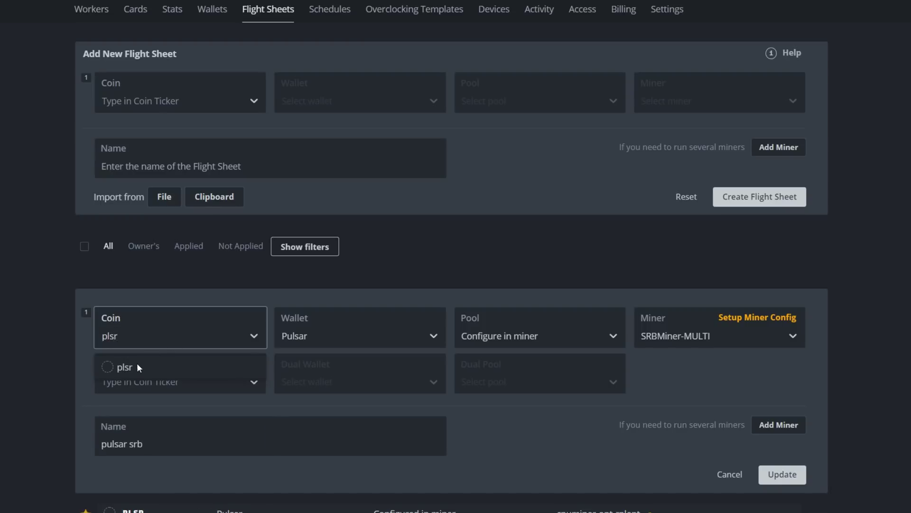
pyautogui.click(133, 366)
pyautogui.click(317, 334)
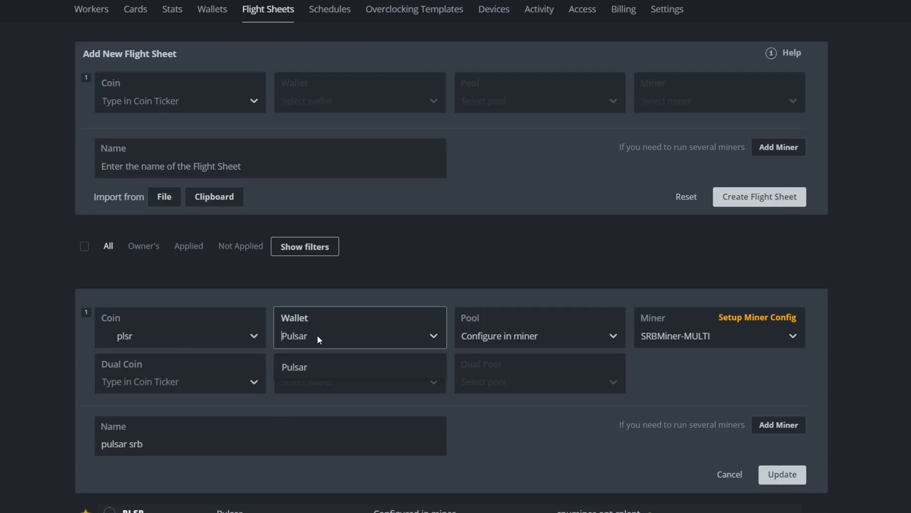
pyautogui.click(321, 367)
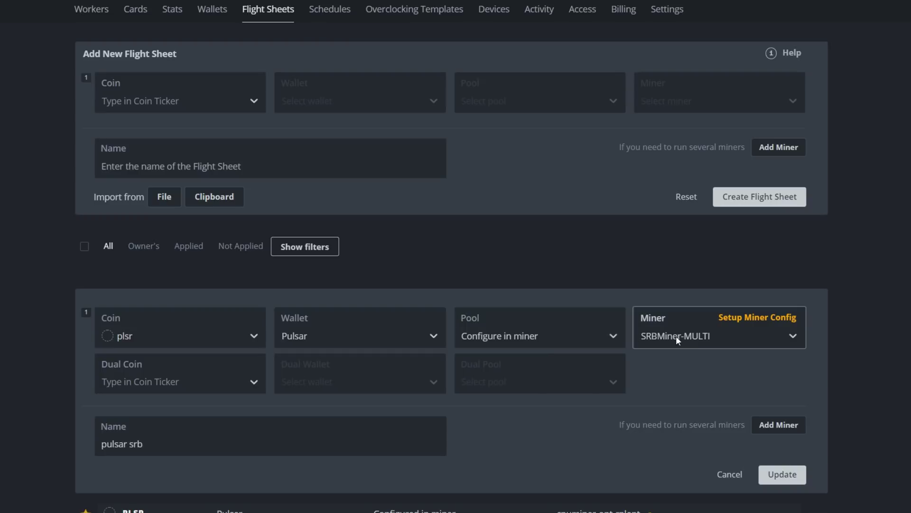
pyautogui.click(703, 338)
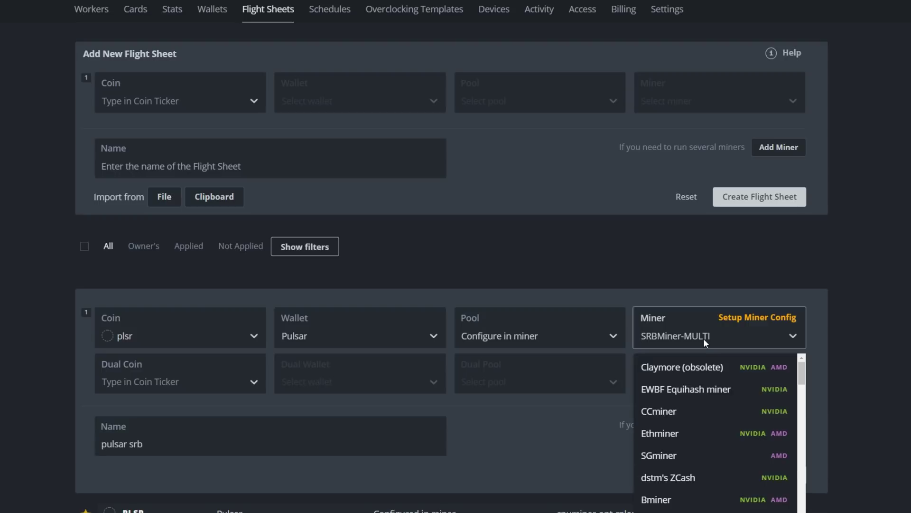